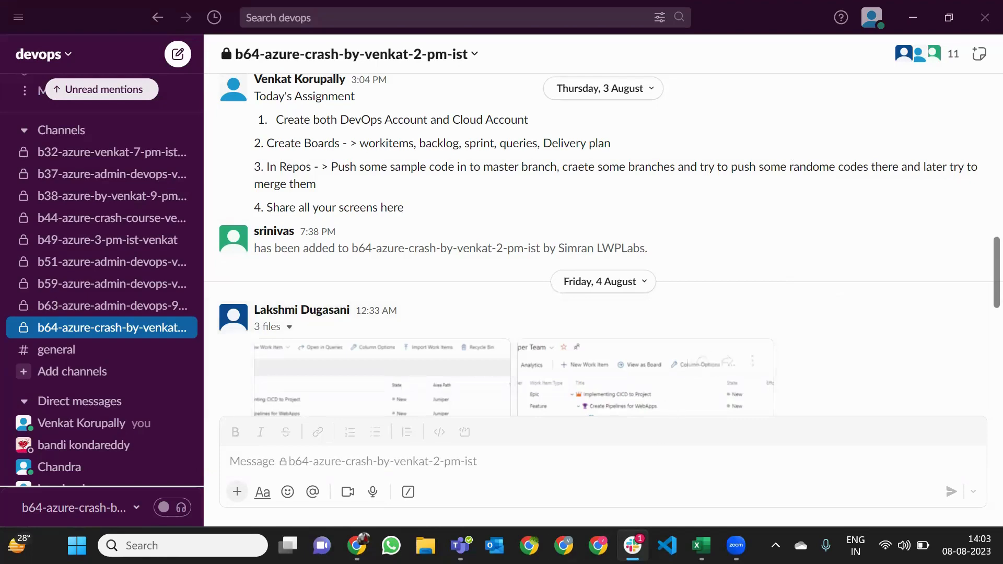
Search Google for 'form for parallelism request' and open the aka.ms Azure DevOps Parallelism Request result
left_click(529, 546)
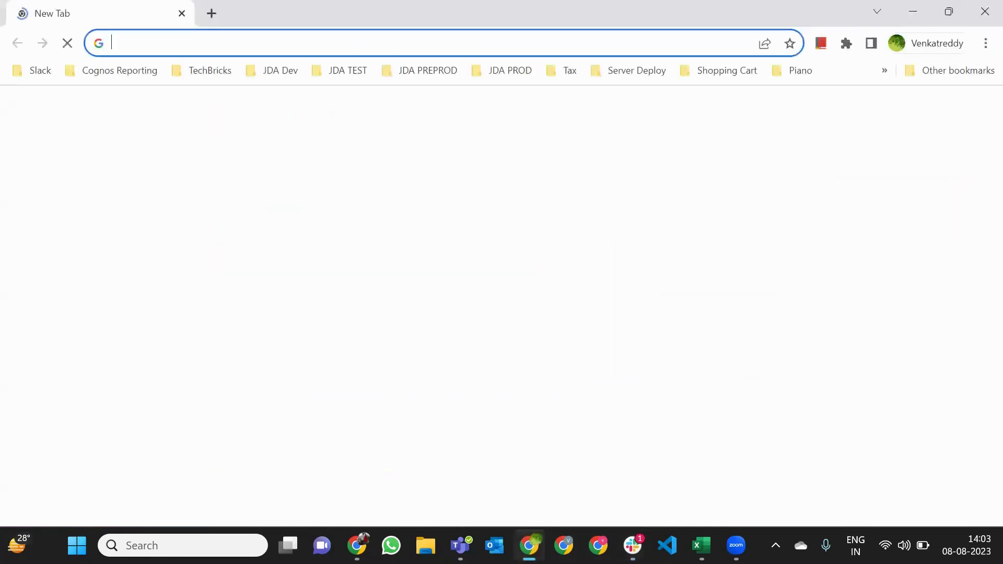
type("form to")
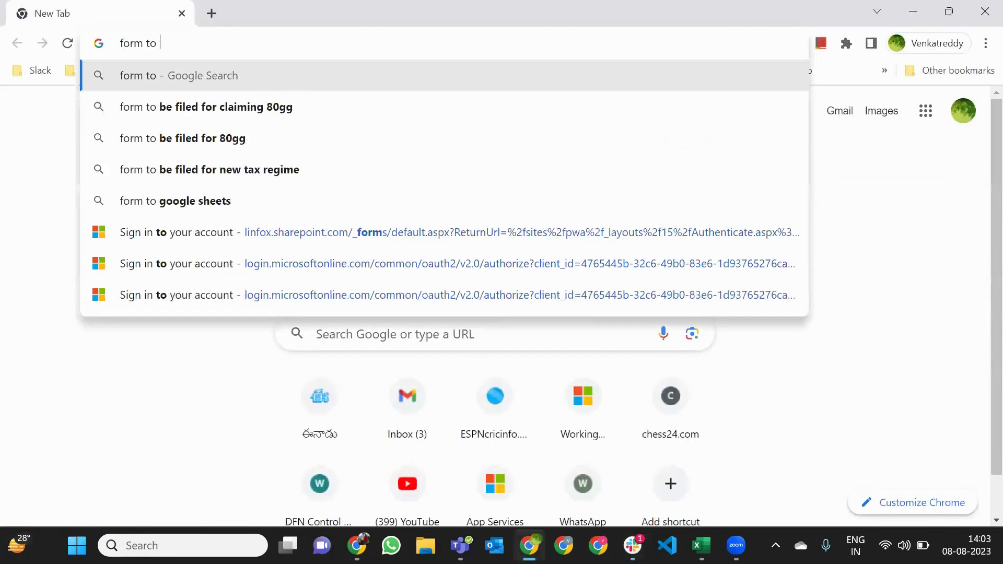
key("BackSpace")
key("BackSpace")
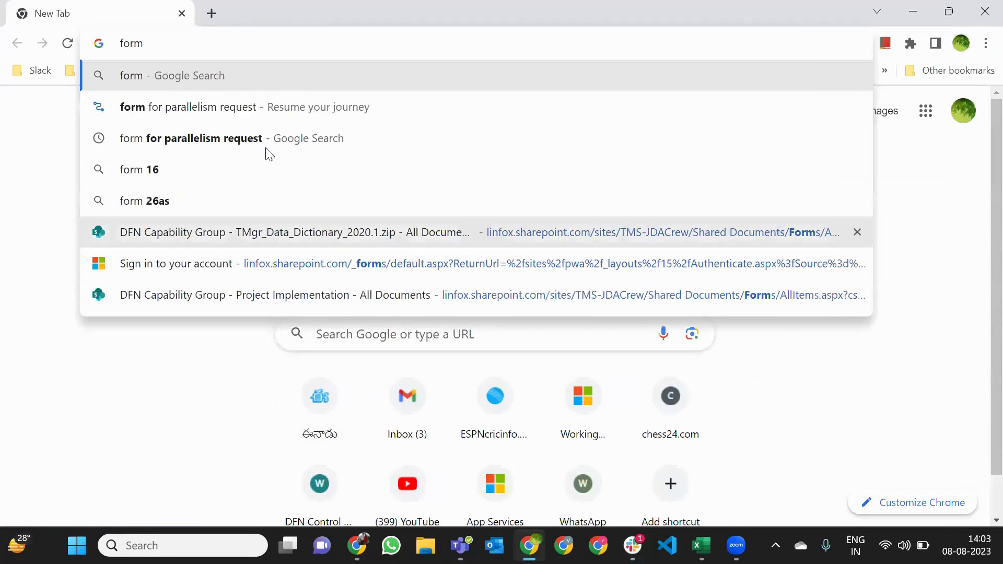
key("Down")
key("Return")
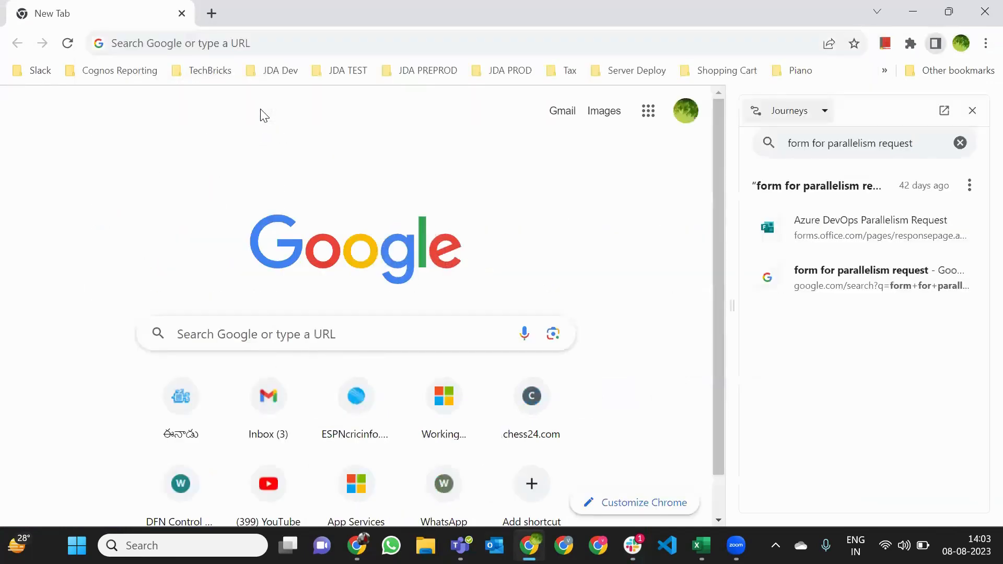
left_click(972, 111)
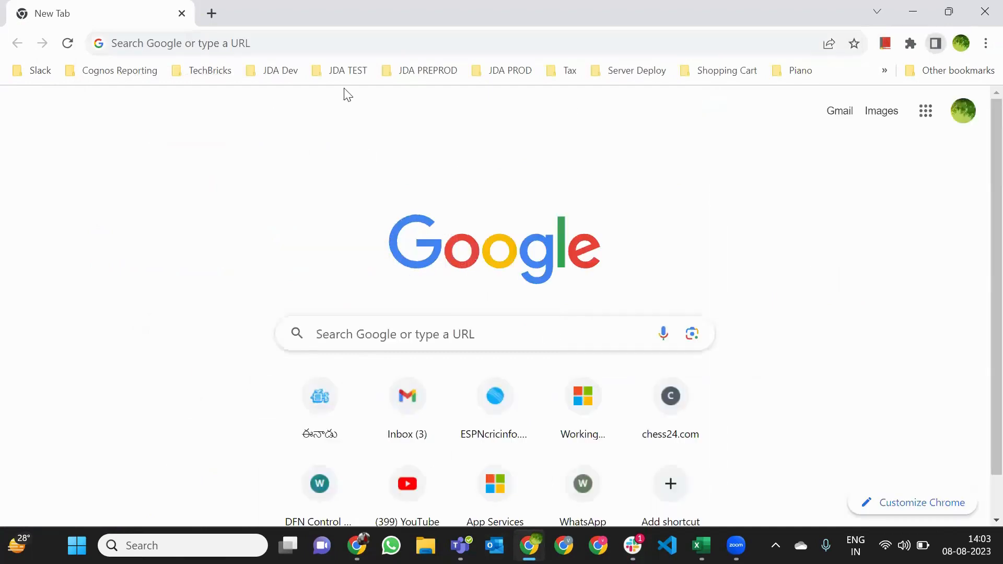
left_click(327, 45)
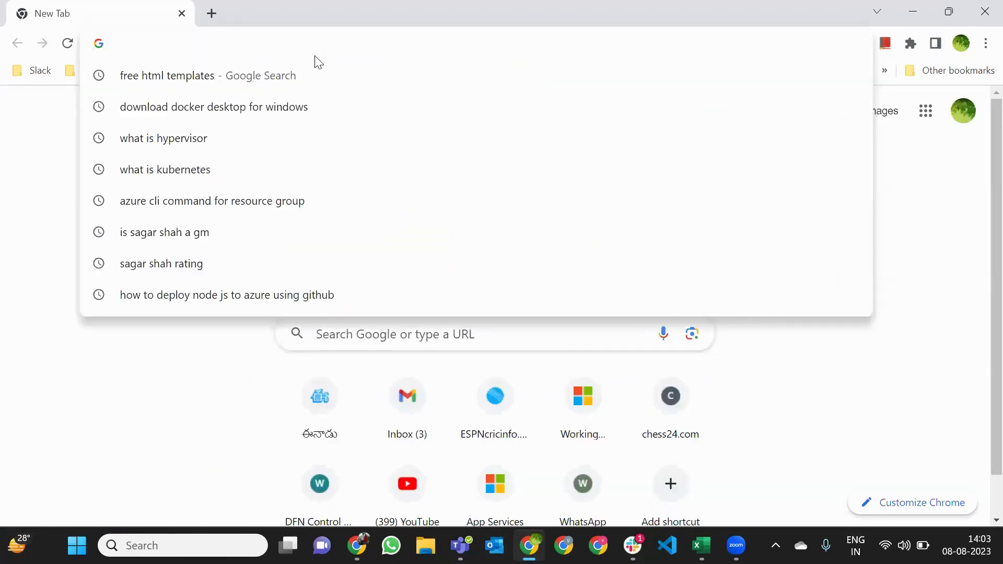
type("form for parallelism request")
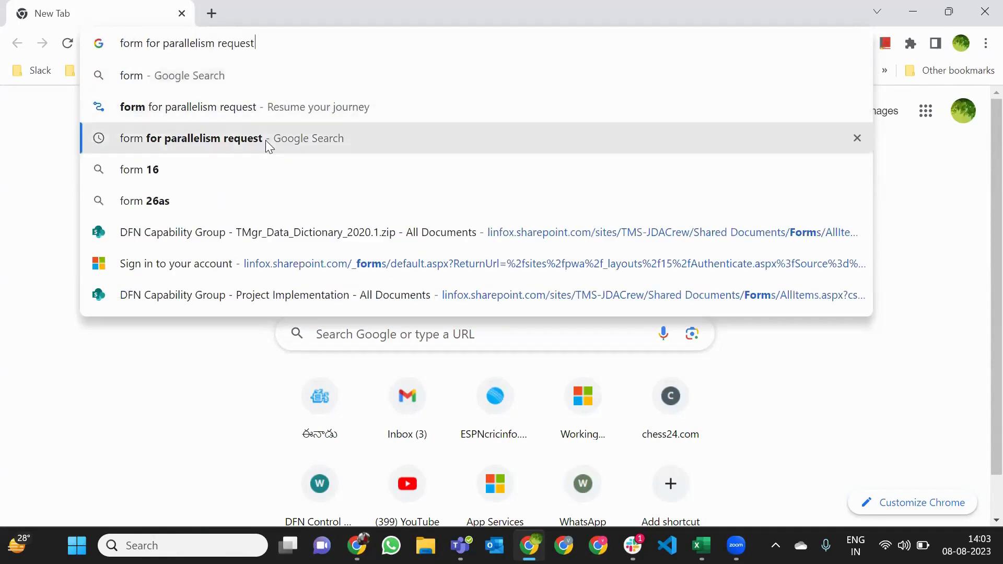
left_click(266, 139)
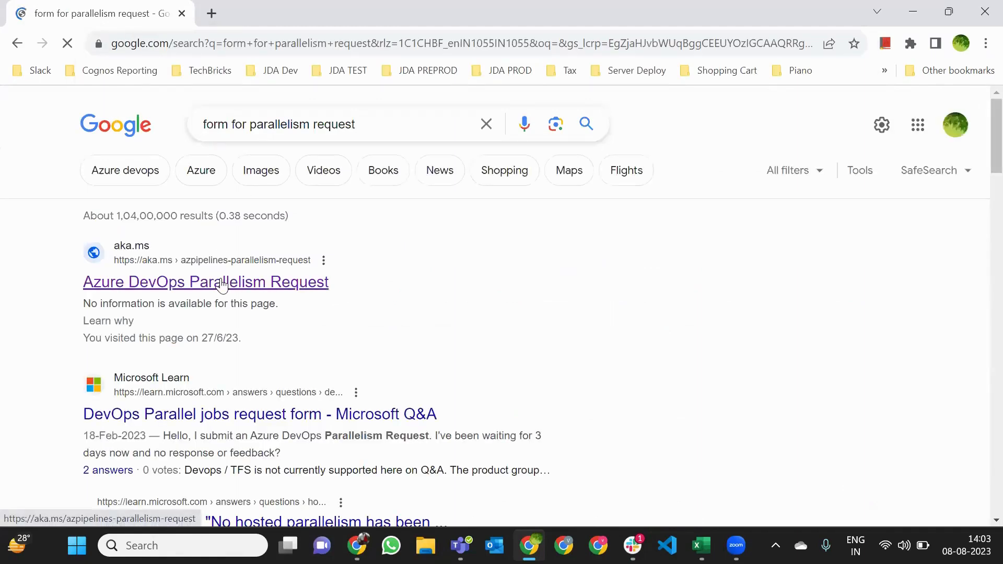
left_click(222, 286)
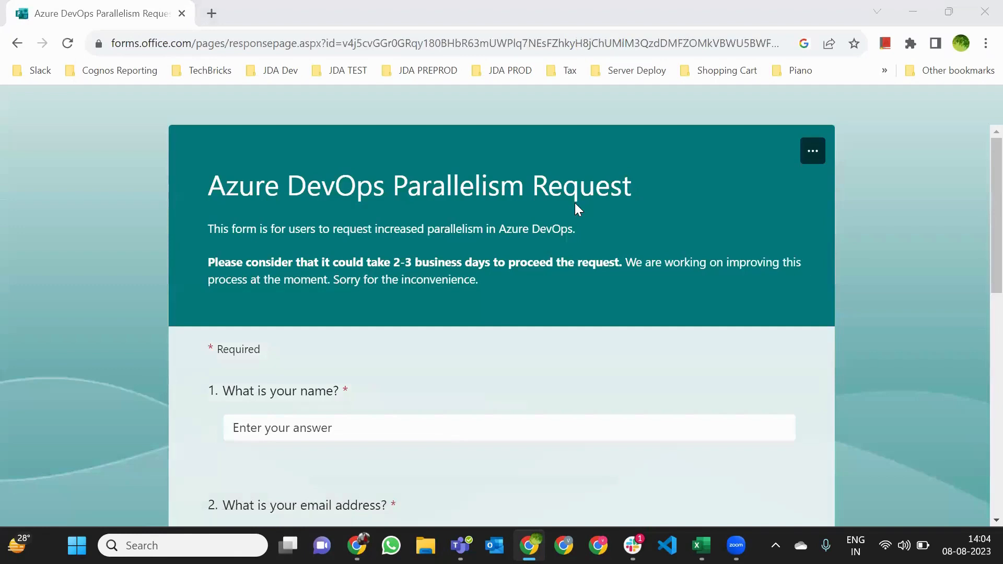
Copy the Parallelism Request form's web address and switch back to Slack
double_click(537, 282)
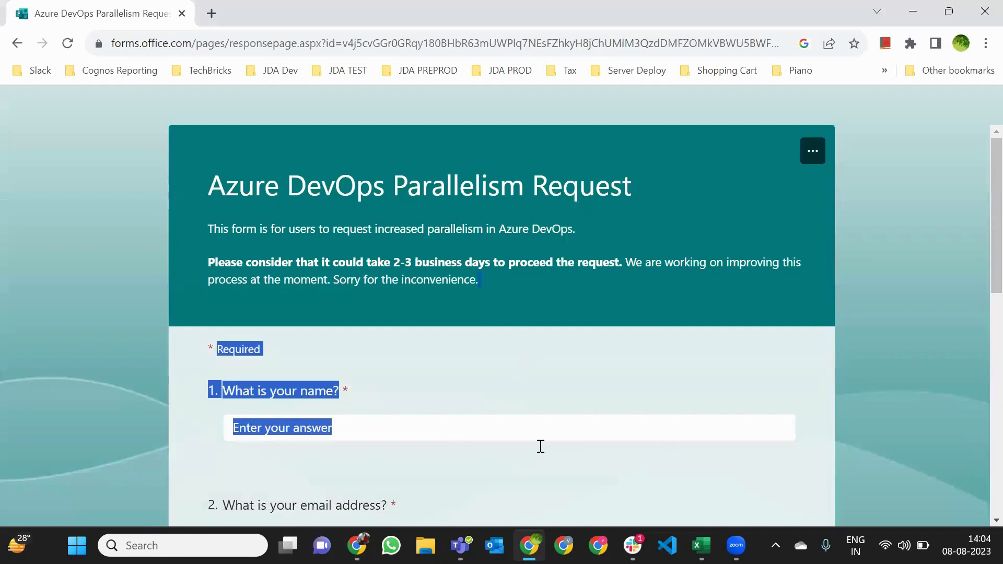
left_click(473, 385)
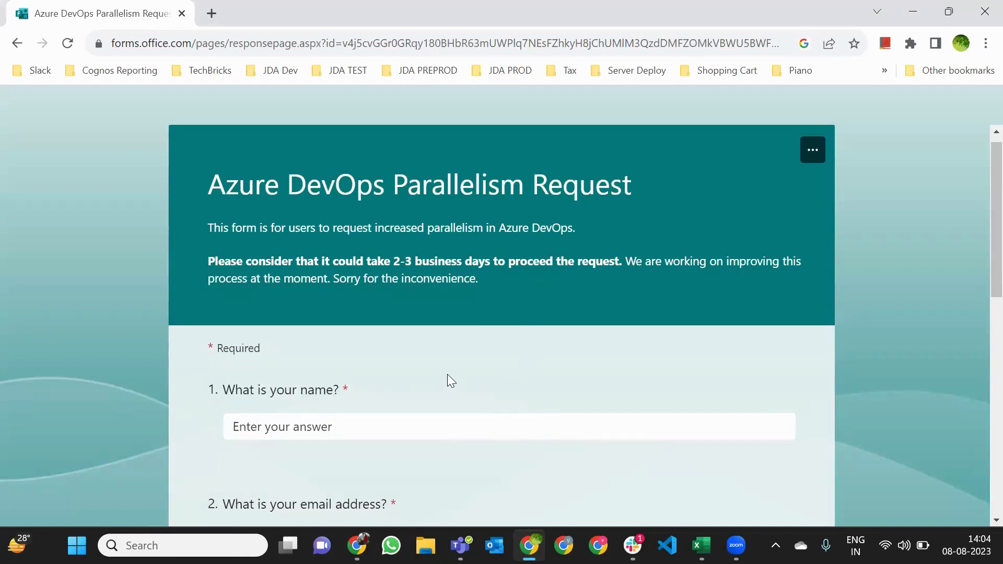
scroll(448, 374, "down", 10)
scroll(445, 320, "up", 10)
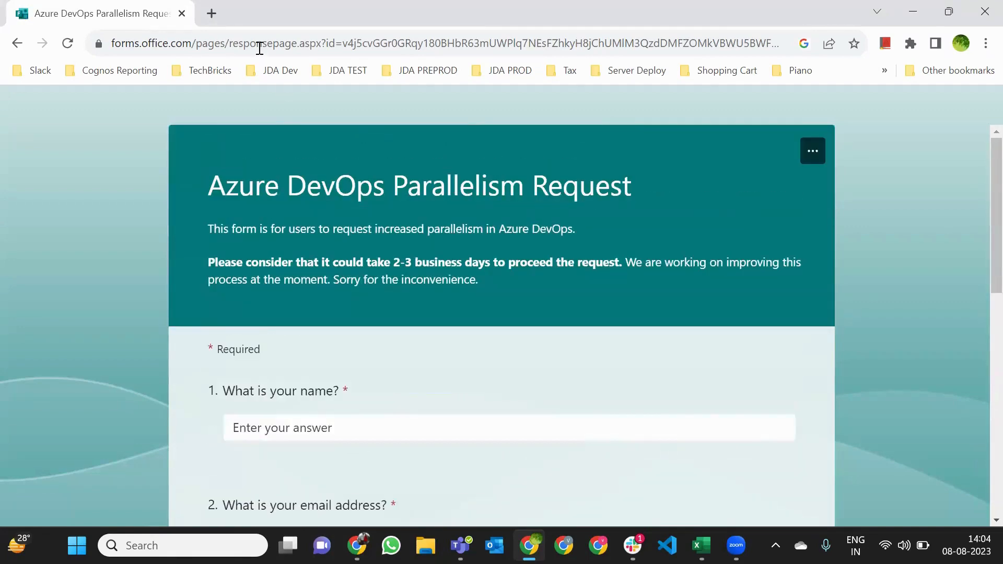
left_click(258, 46)
right_click(258, 47)
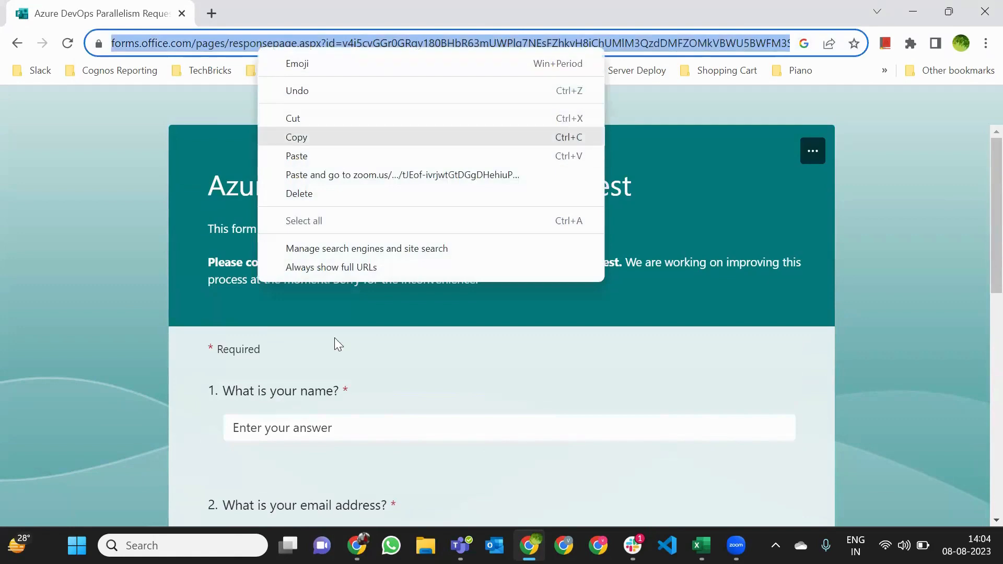
left_click(335, 118)
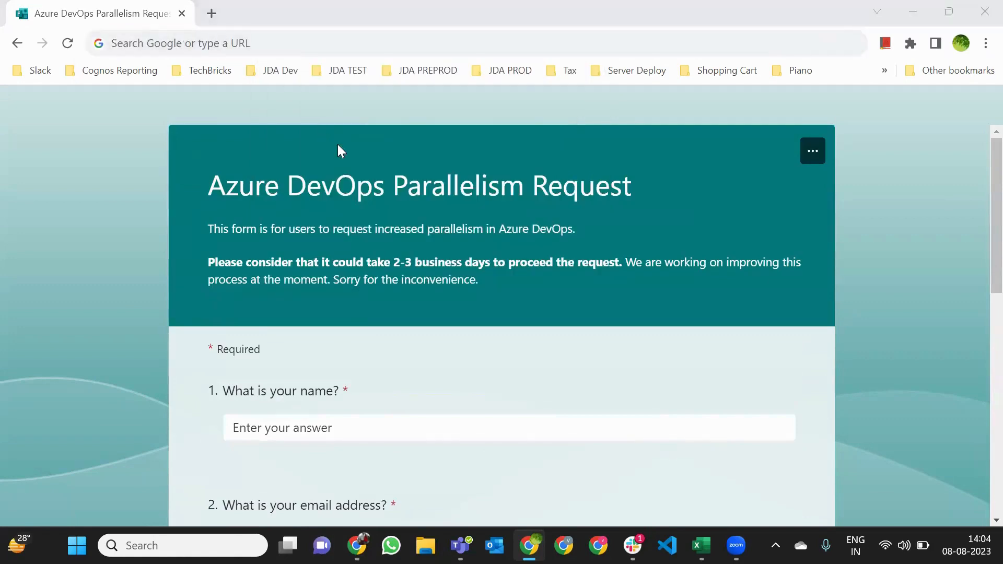
left_click(335, 43)
right_click(334, 41)
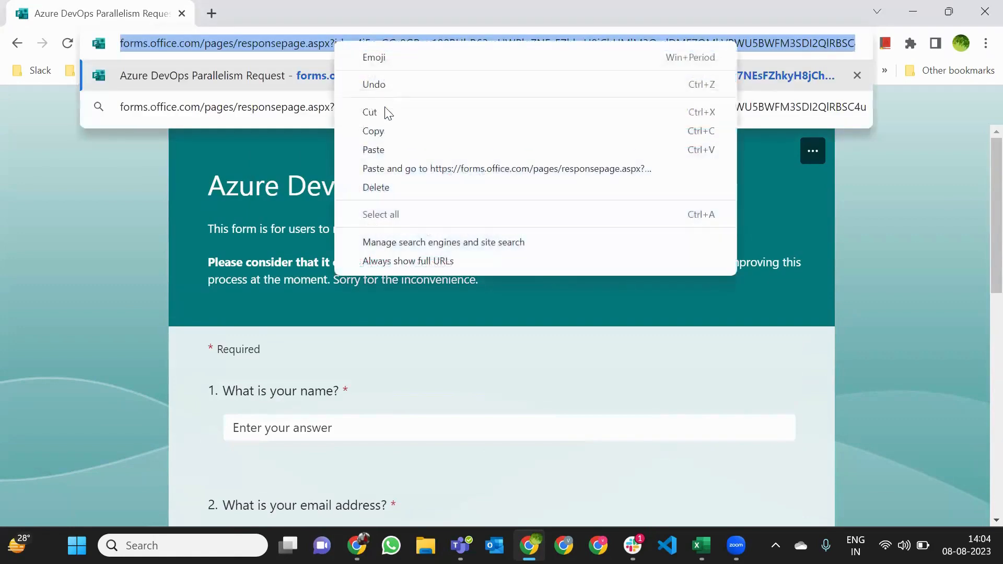
left_click(387, 128)
left_click(633, 546)
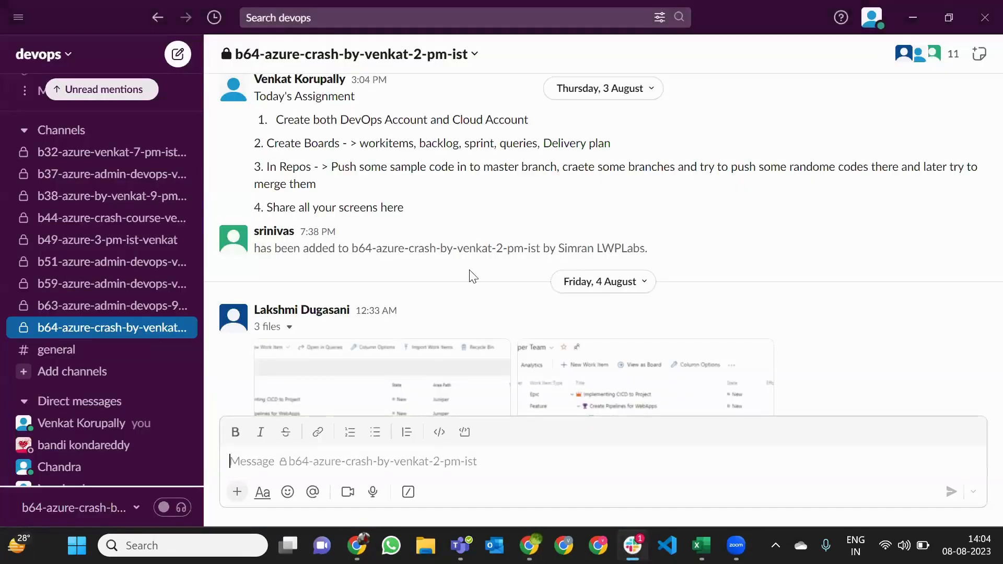
Paste and send the form link in the b64 channel, then minimise Slack and open the other Chrome profile
key("ctrl+v")
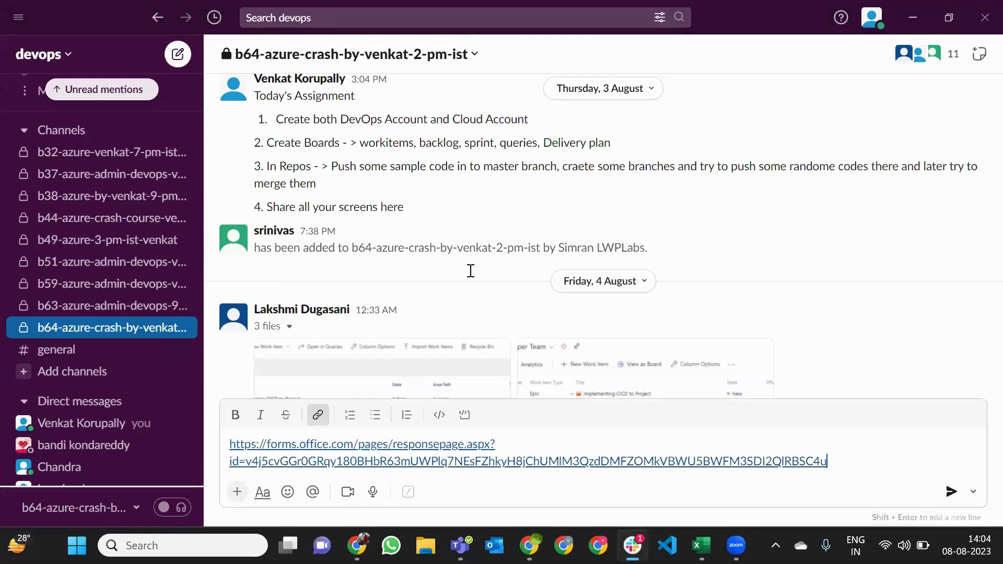
key("Return")
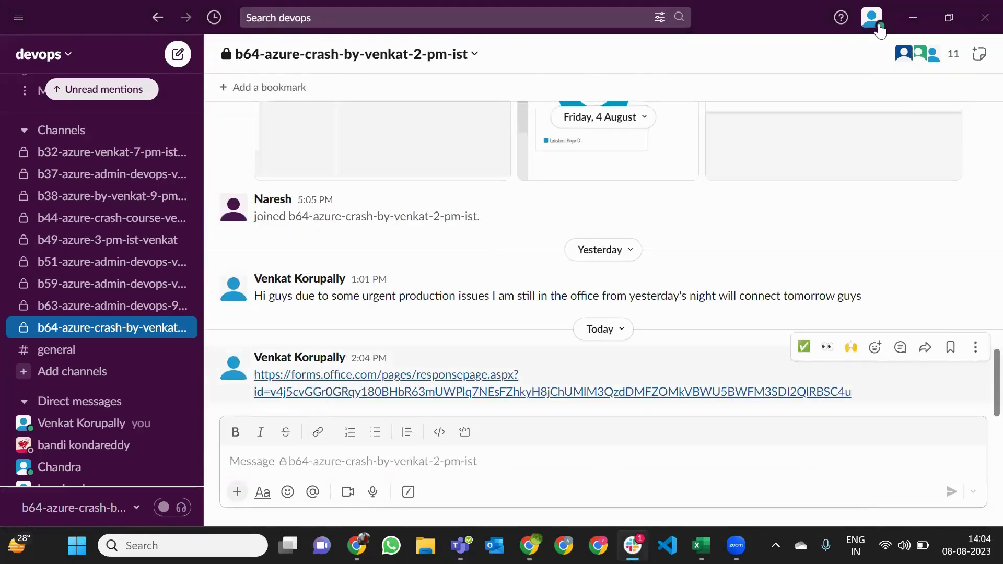
left_click(912, 20)
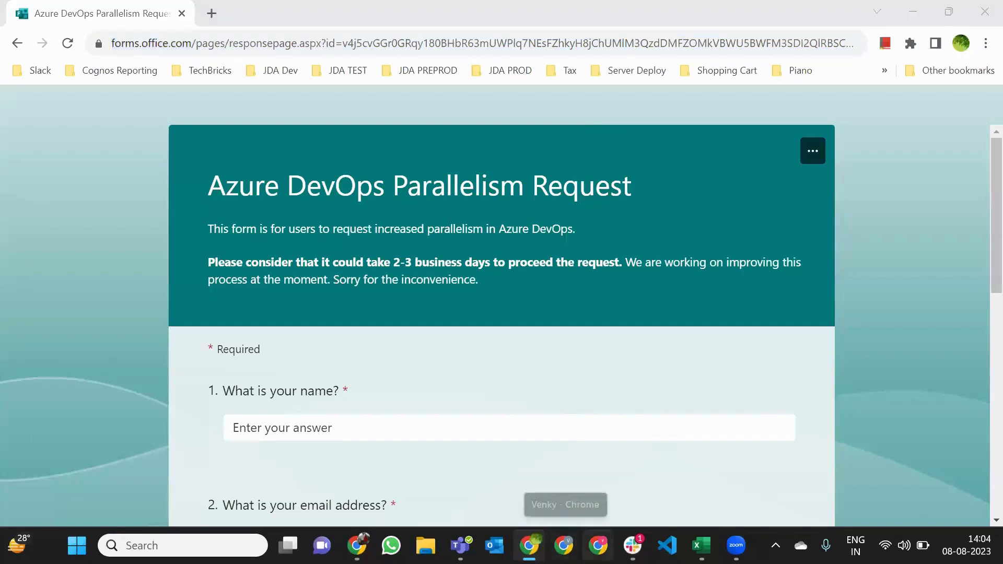
left_click(598, 546)
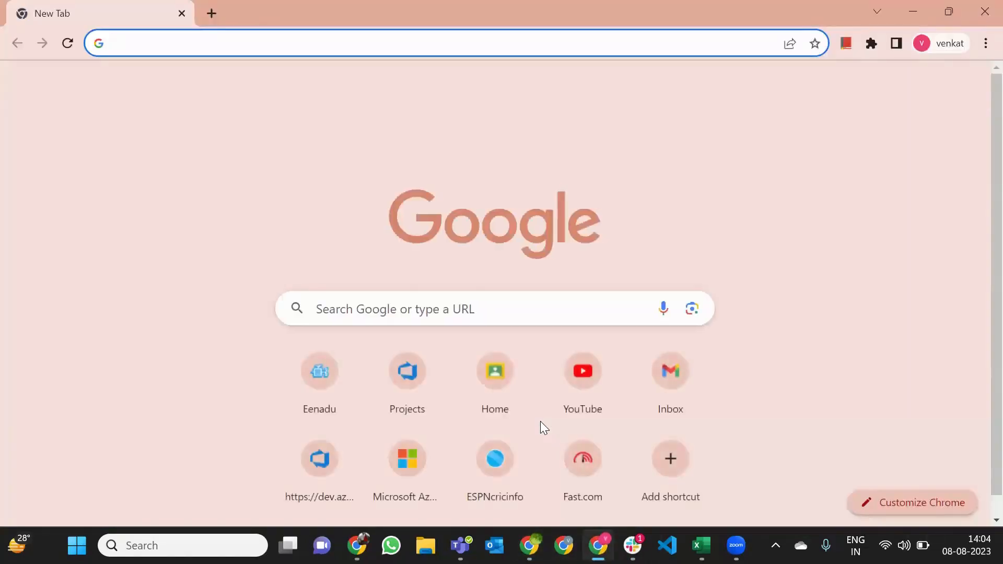
Go to dev.azure.com and view Project64's Front End Code repository files
type("dev")
key("Return")
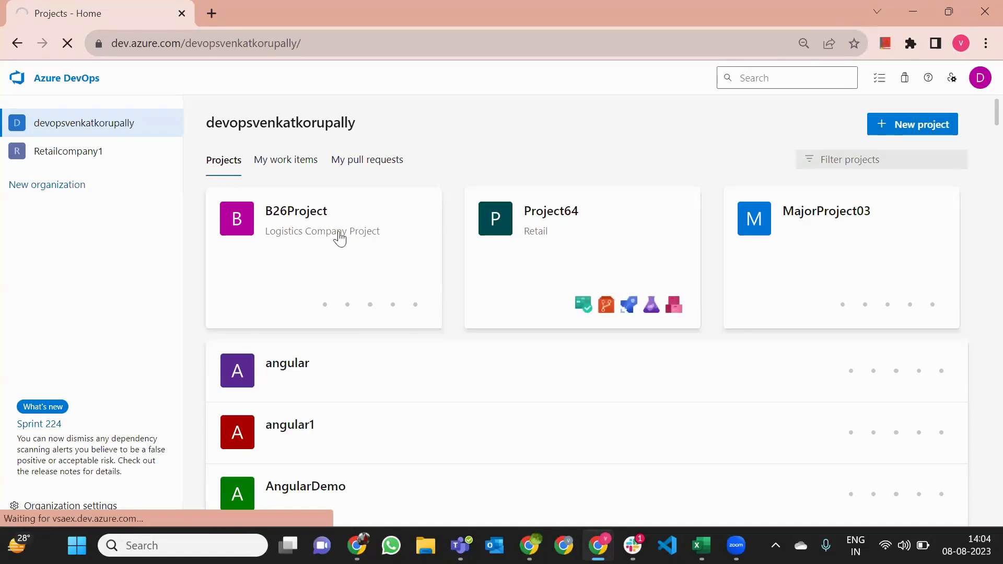
left_click(519, 216)
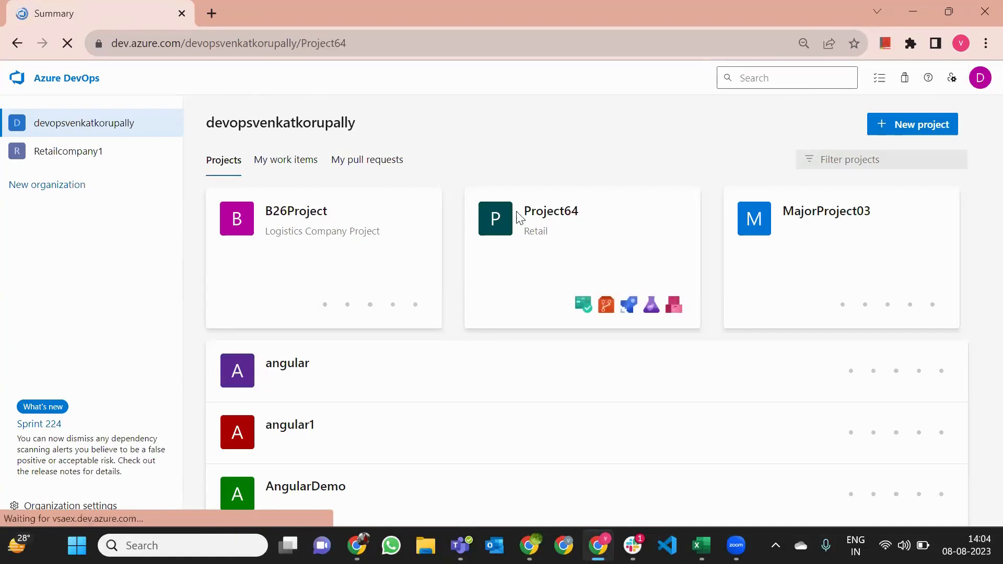
left_click(75, 268)
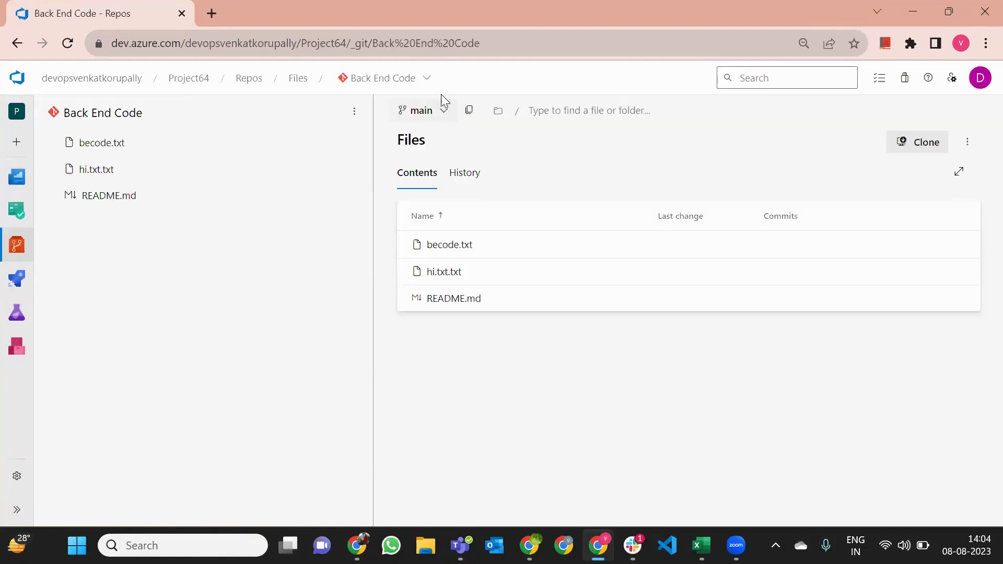
left_click(418, 82)
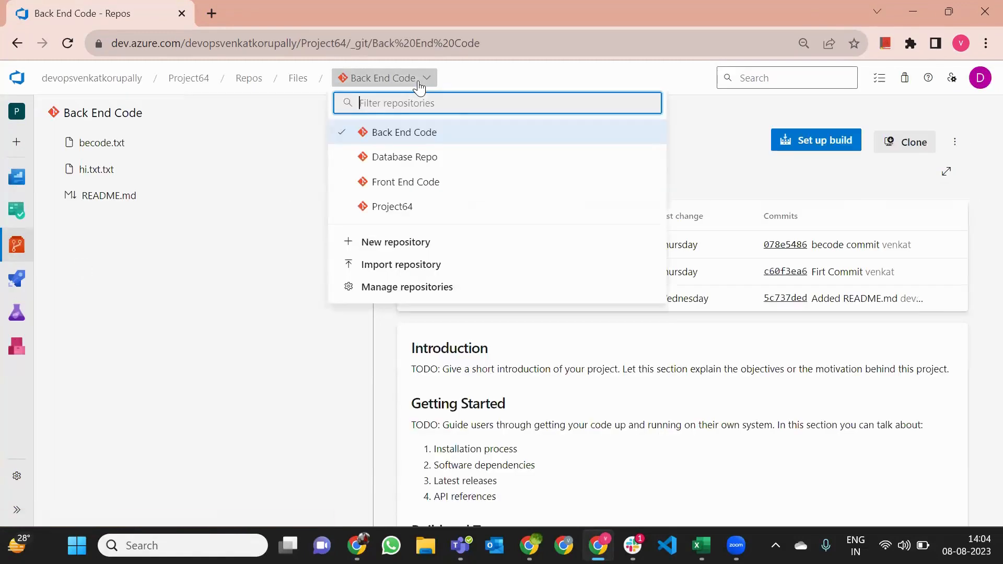
left_click(387, 192)
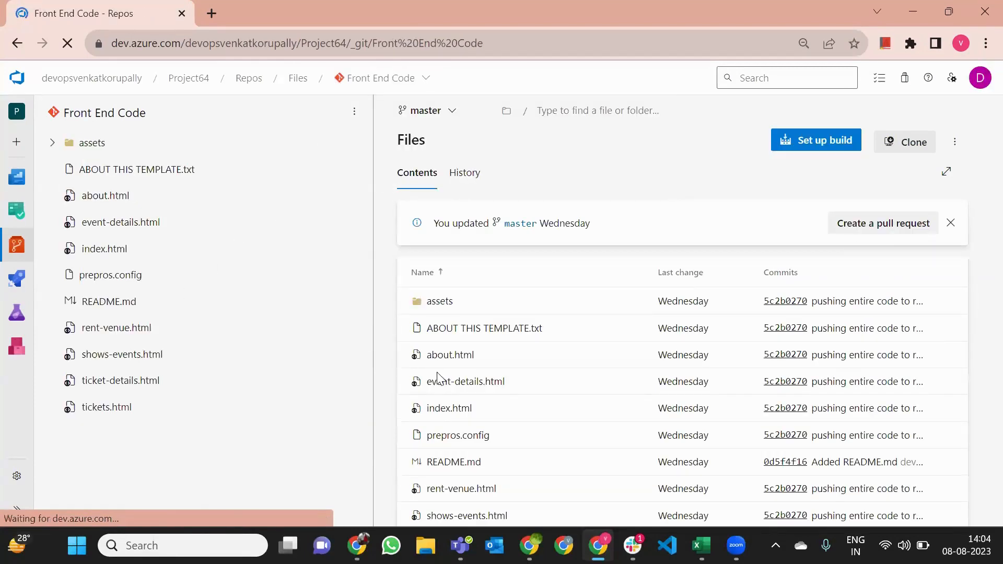
Check Project64's empty Pipelines page, then return to the organization's project list
mouse_move(17, 279)
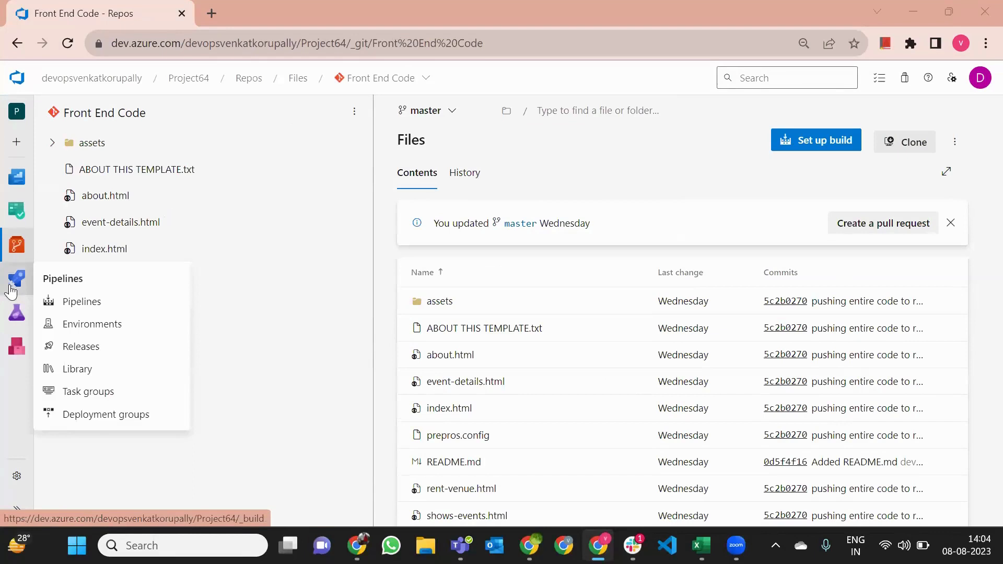
left_click(98, 313)
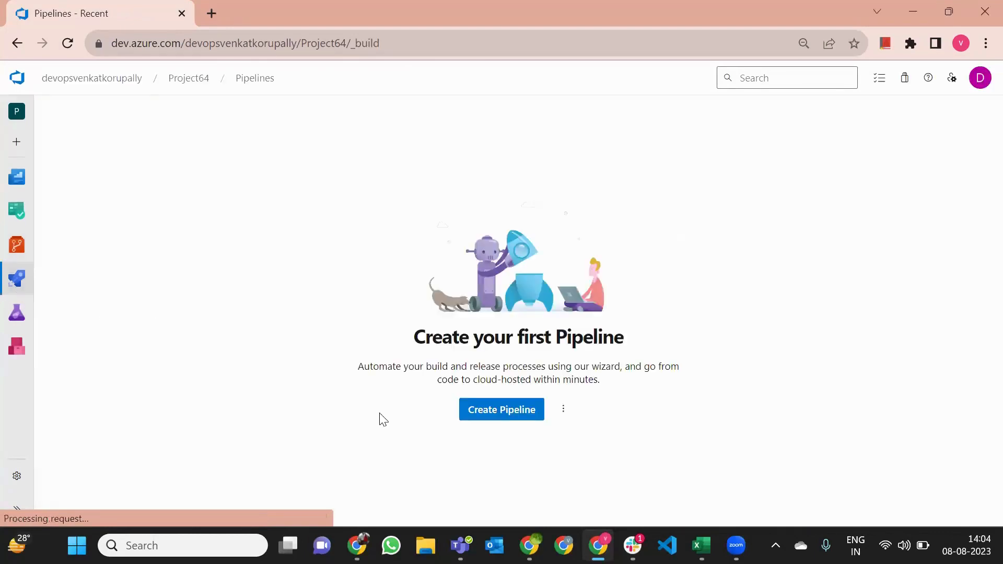
left_click(68, 81)
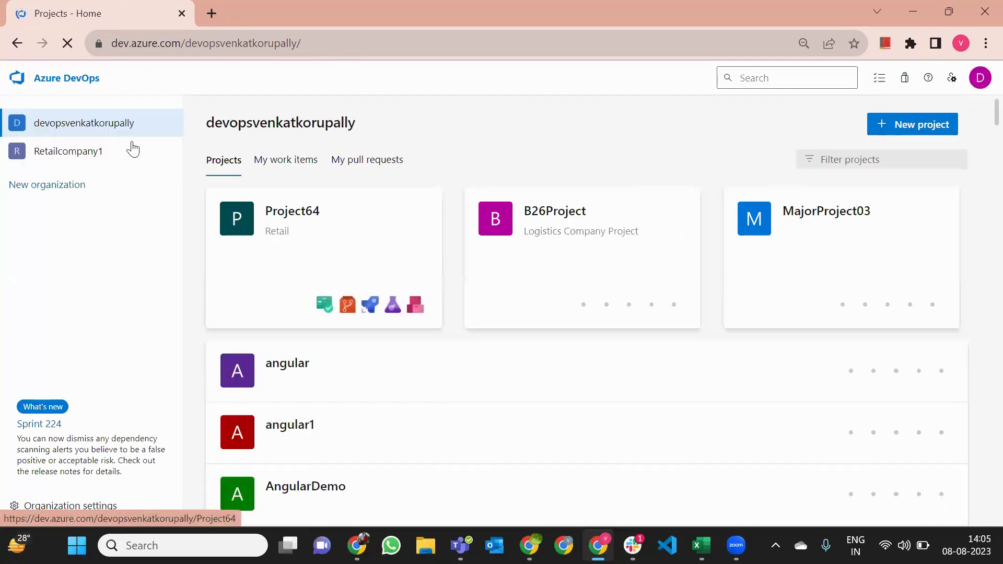
Open the B26Project-CI (4) pipeline from B26Project's pipelines list in the editor
left_click(67, 80)
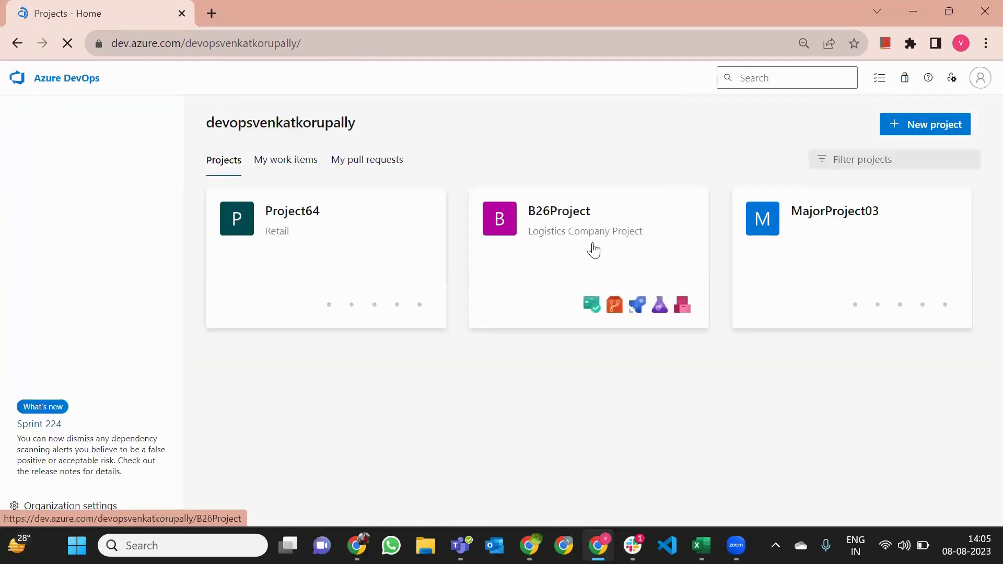
left_click(594, 251)
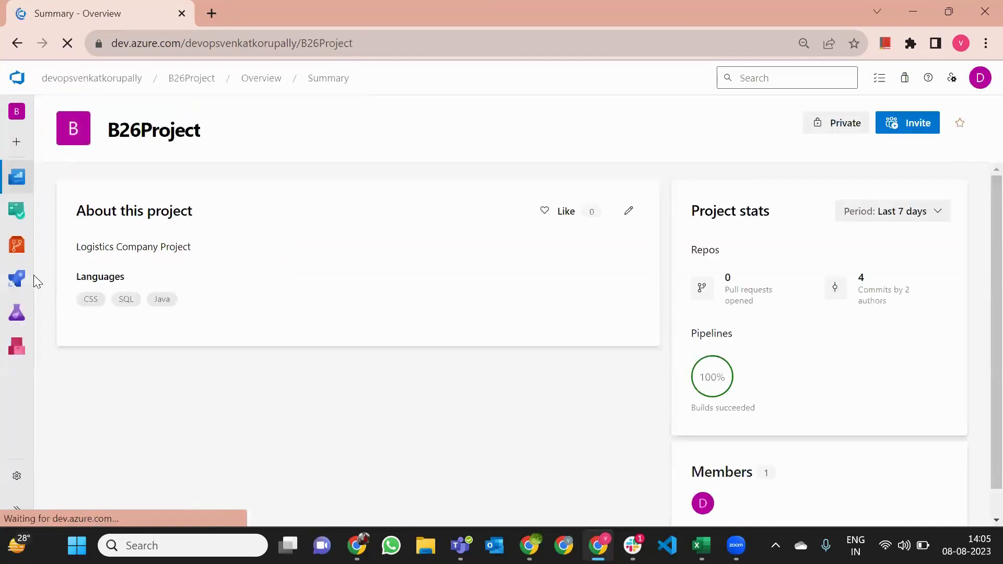
mouse_move(18, 285)
left_click(68, 299)
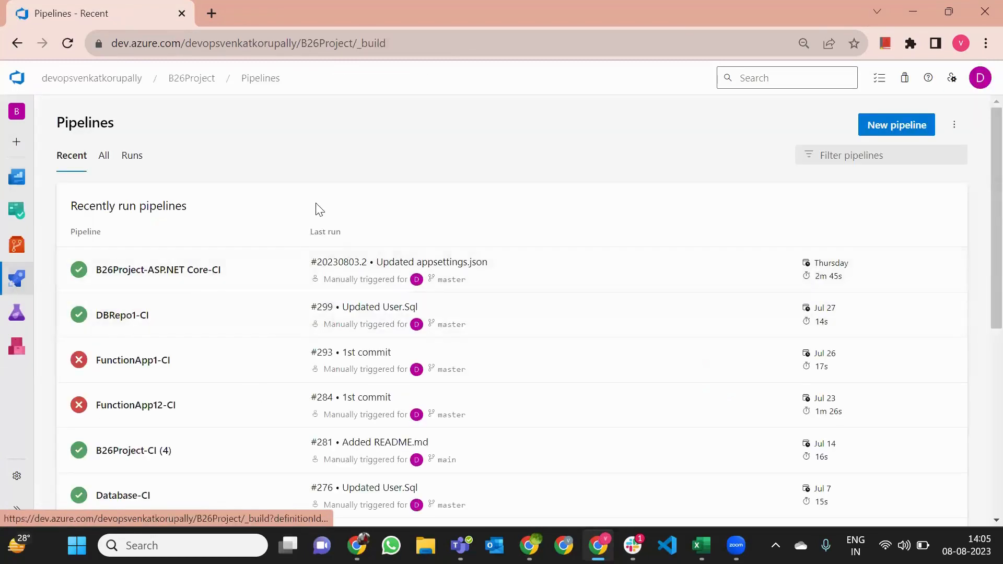
scroll(210, 464, "down", 3)
scroll(202, 363, "up", 2)
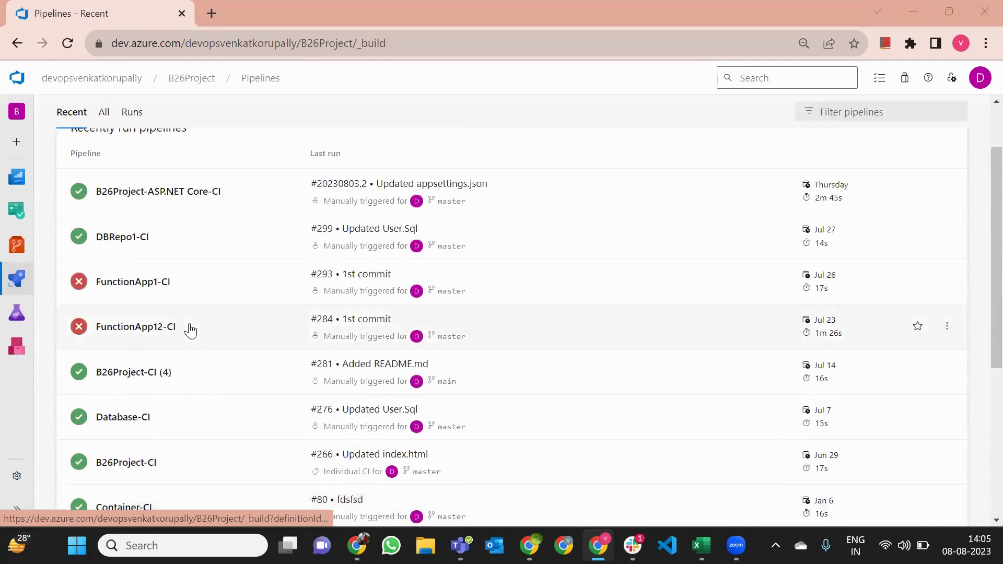
left_click(13, 44)
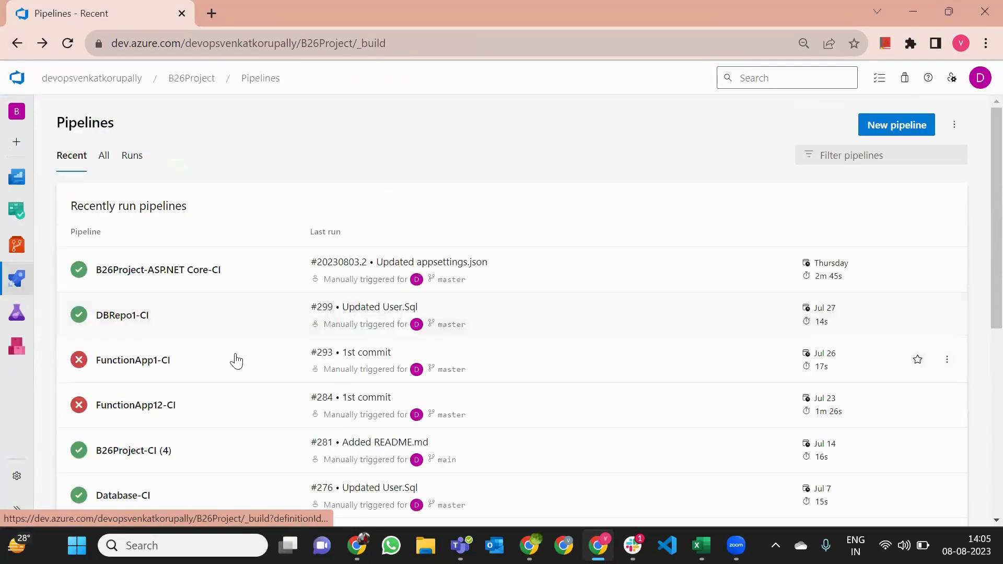
scroll(229, 392, "down", 1)
left_click(227, 383)
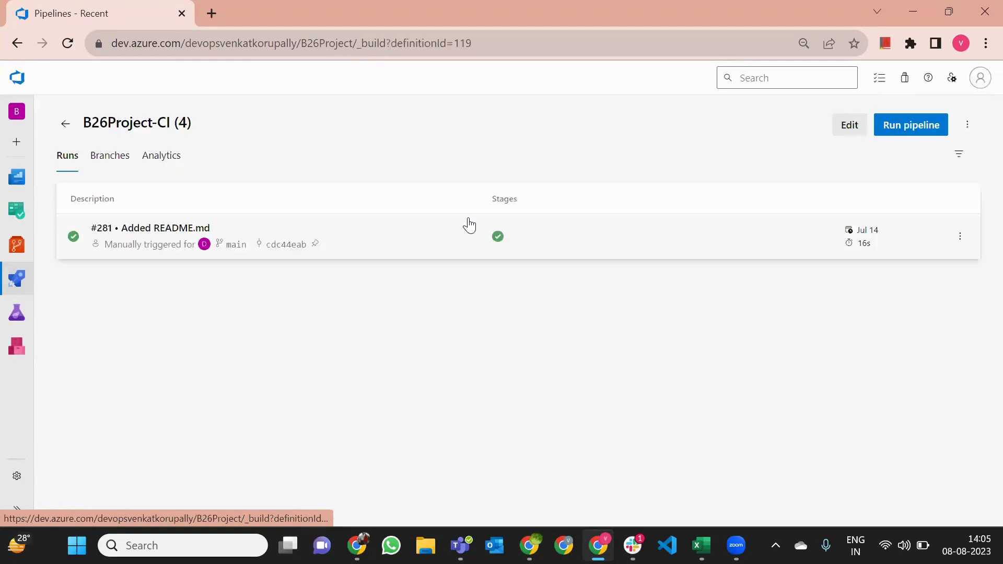
left_click(850, 126)
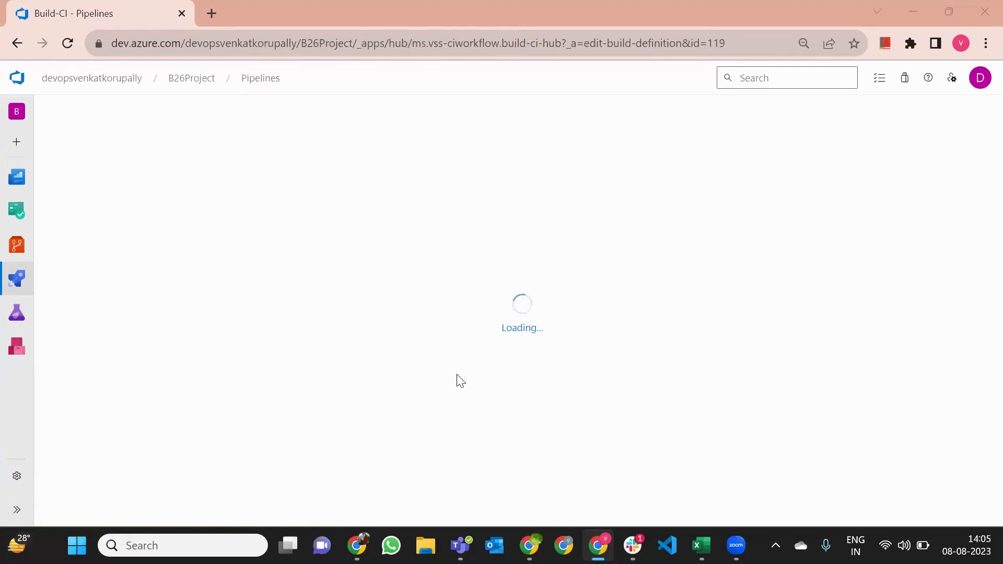
Look through the Copy Files and Publish Artifact: drop task settings
left_click(156, 361)
left_click(156, 337)
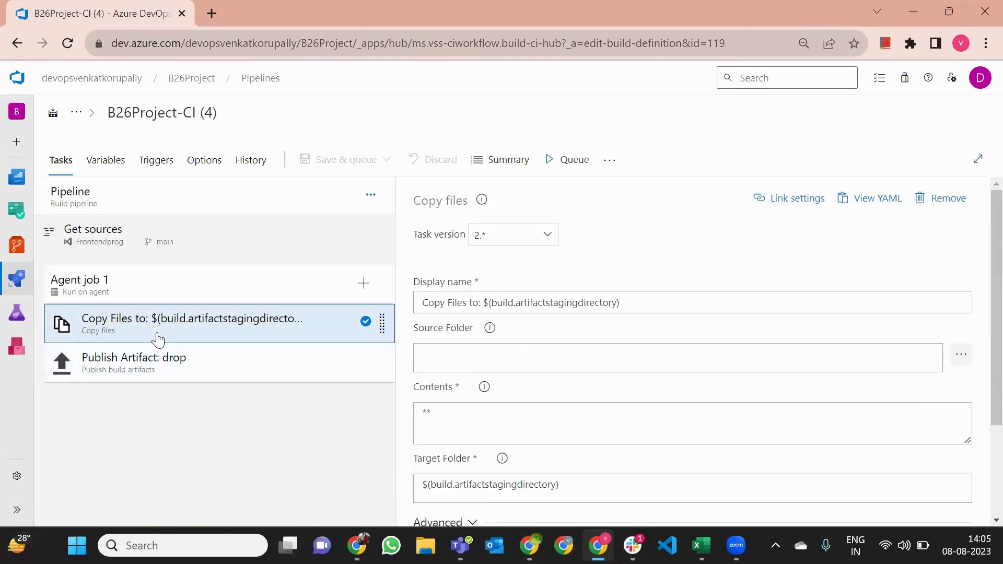
left_click(153, 356)
left_click(157, 336)
left_click(167, 362)
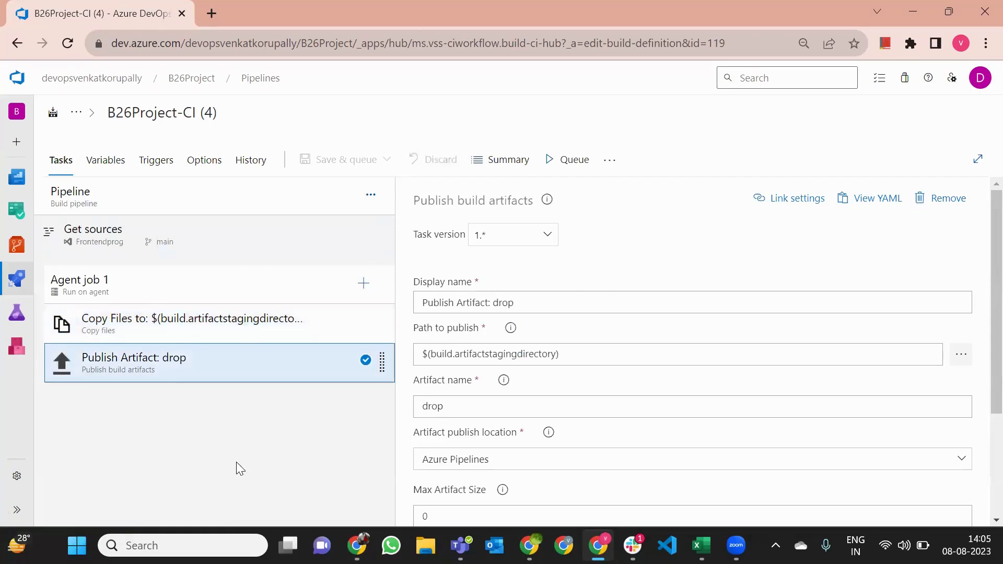
left_click(218, 341)
left_click(214, 361)
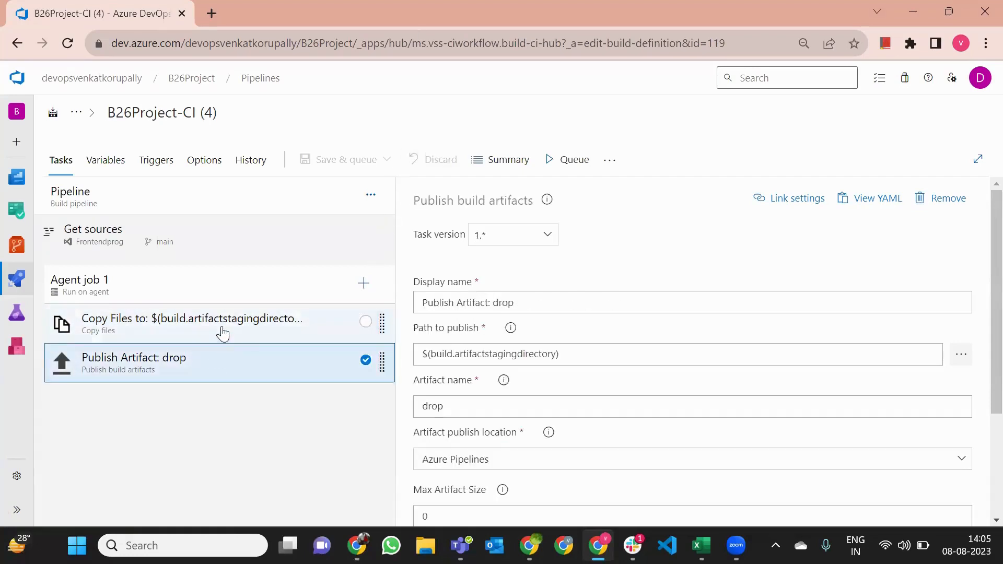
left_click(224, 334)
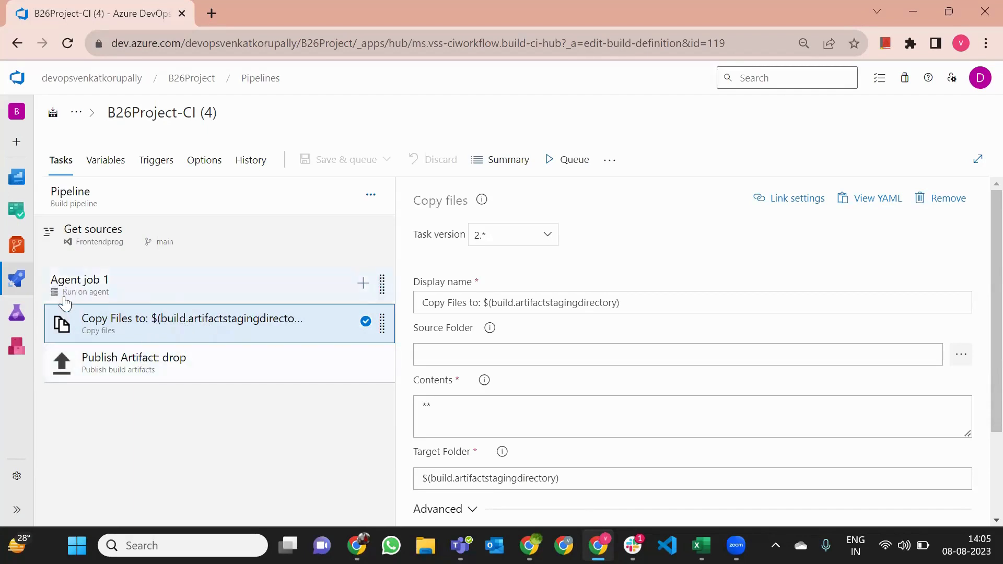
Review Agent job 1's Azure Pipelines pool and windows-latest specification, leaving them unchanged
left_click(112, 287)
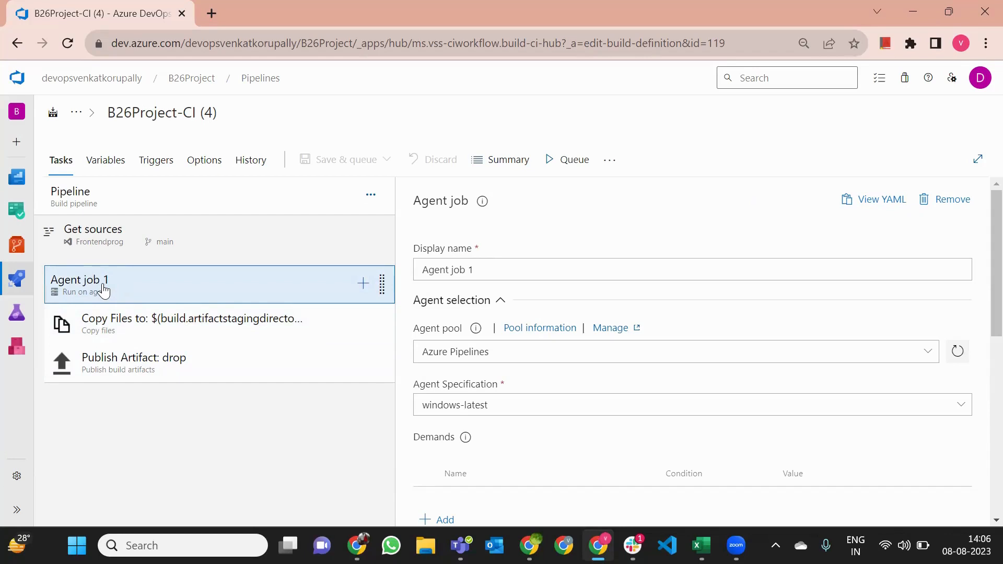
left_click(446, 358)
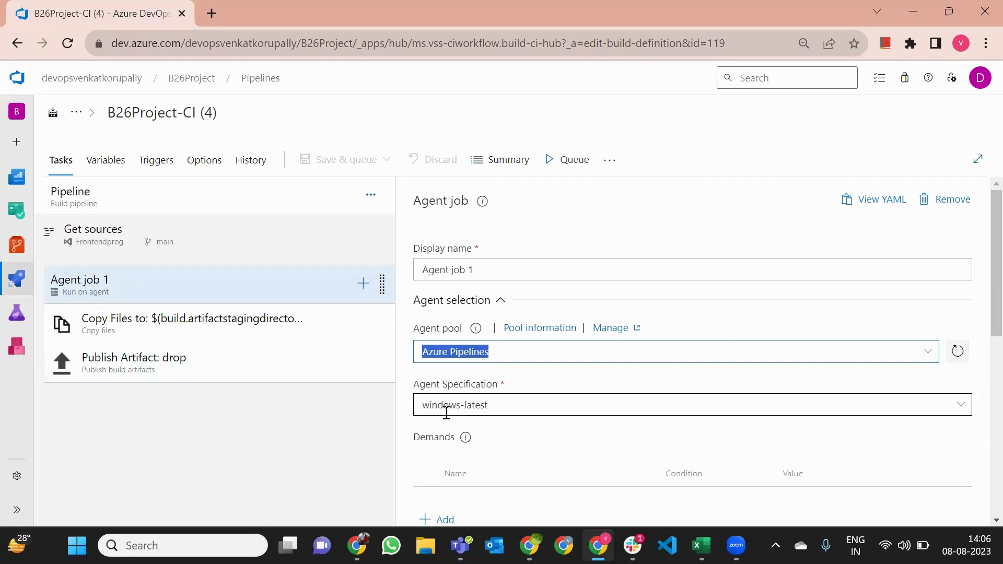
left_click(446, 412)
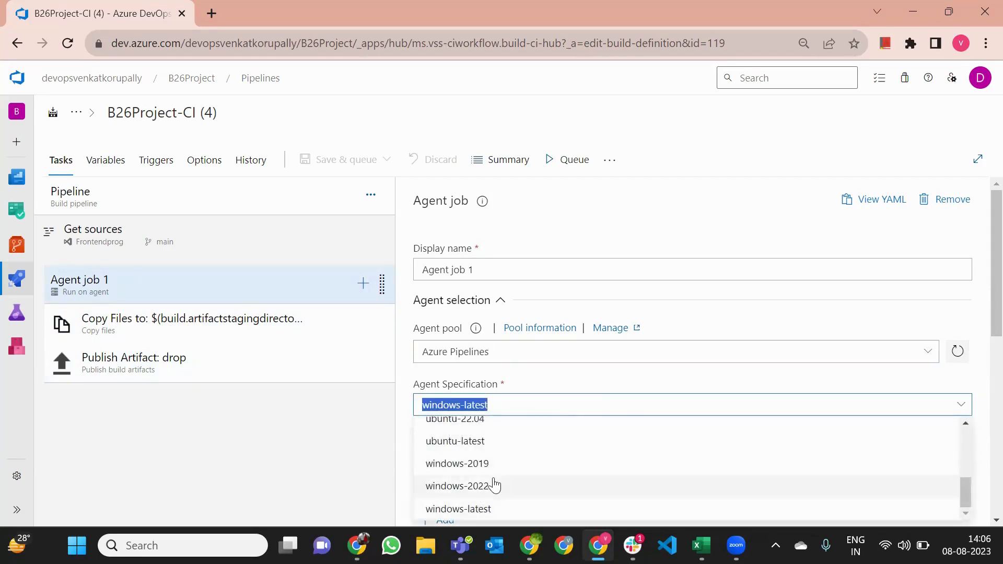
left_click(548, 385)
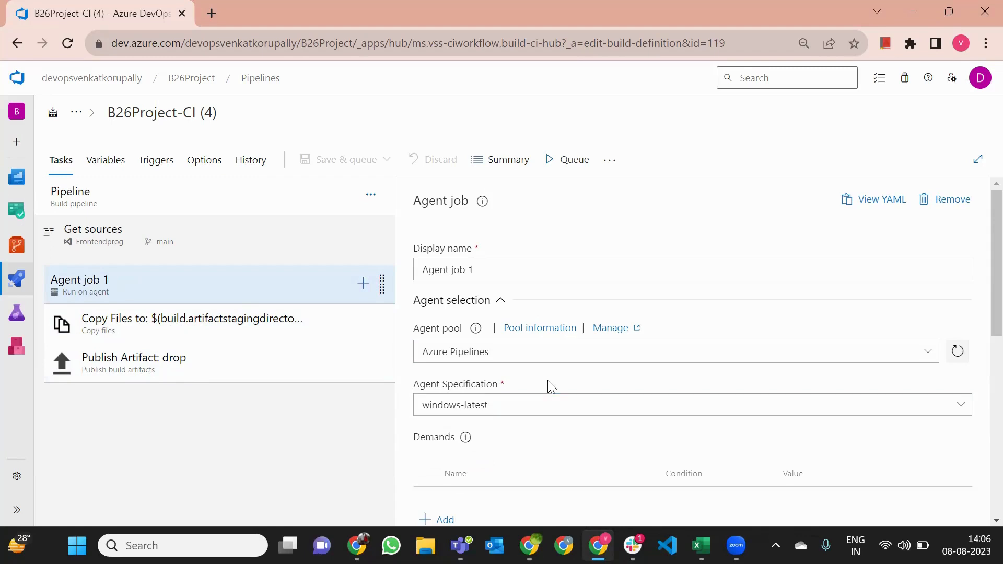
left_click(546, 386)
left_click(543, 388)
left_click(544, 387)
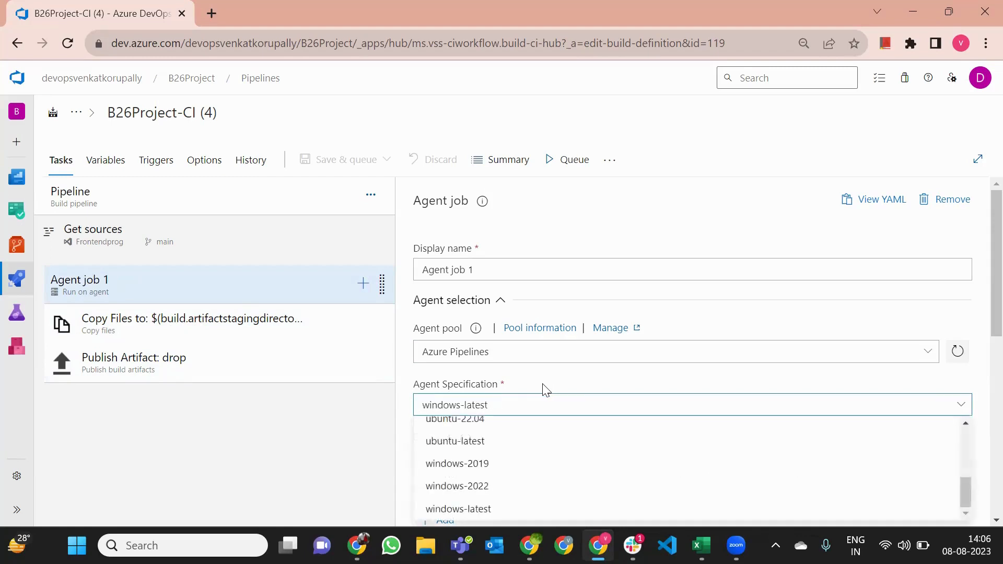
left_click(247, 406)
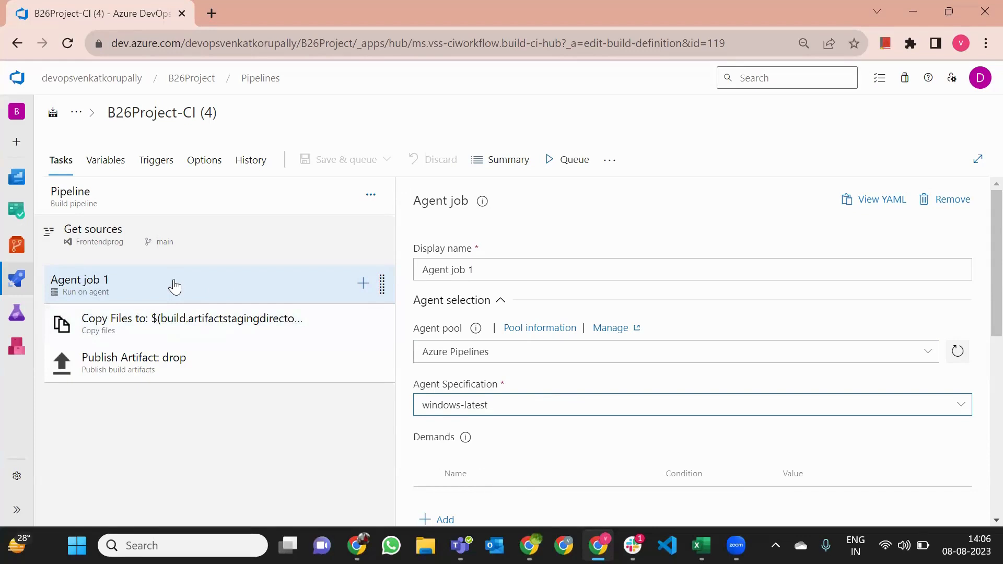
Inspect the Copy Files task's Target Folder path, then view the Publish Artifact: drop settings
left_click(189, 329)
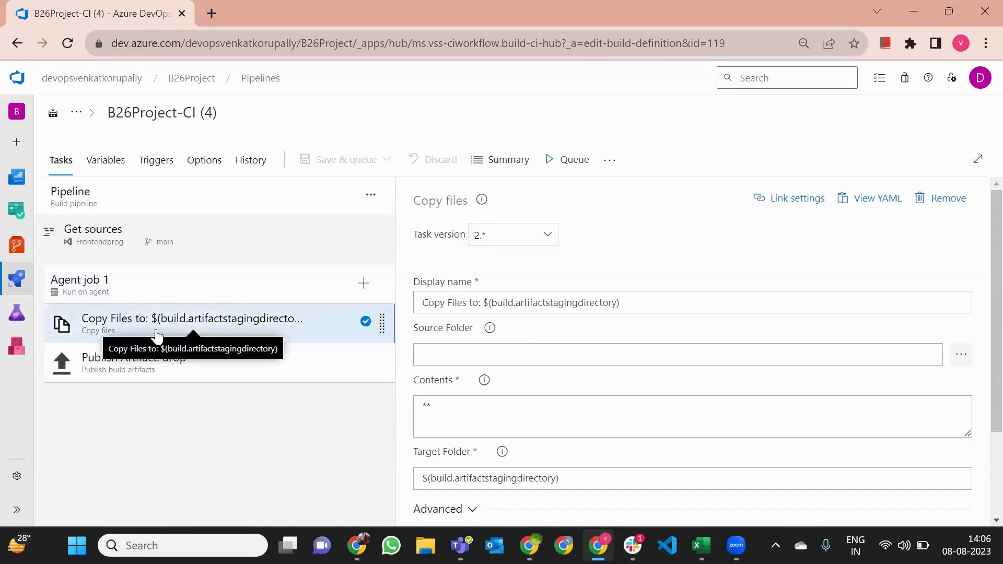
left_click(144, 360)
left_click(160, 333)
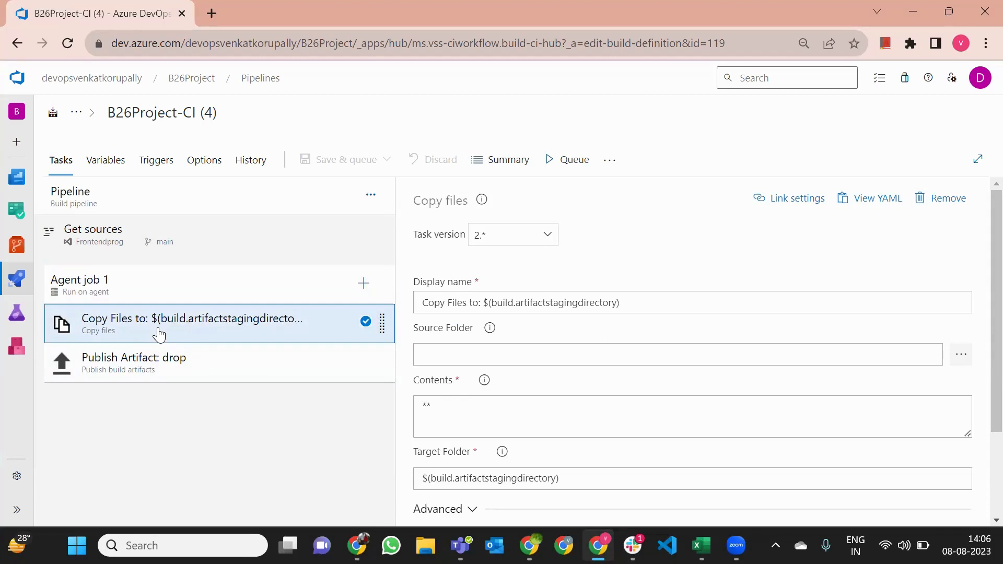
scroll(432, 414, "down", 2)
left_click(558, 365)
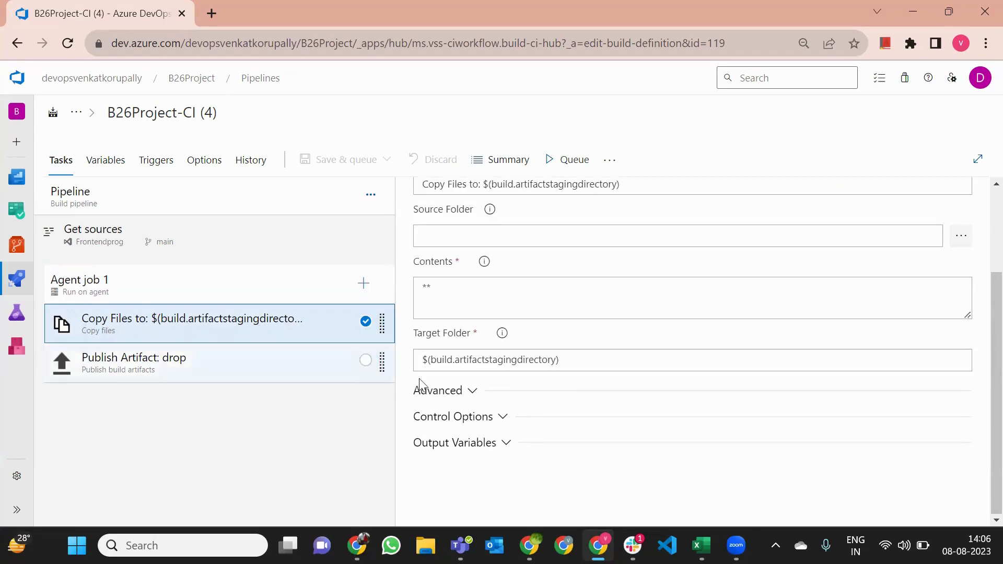
left_click_drag(566, 366, 462, 369)
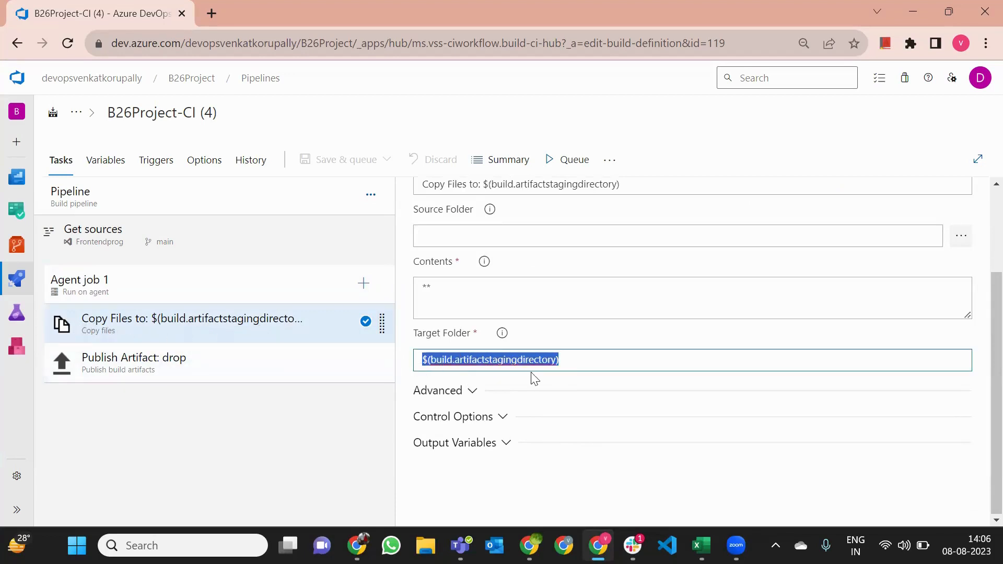
left_click(596, 359)
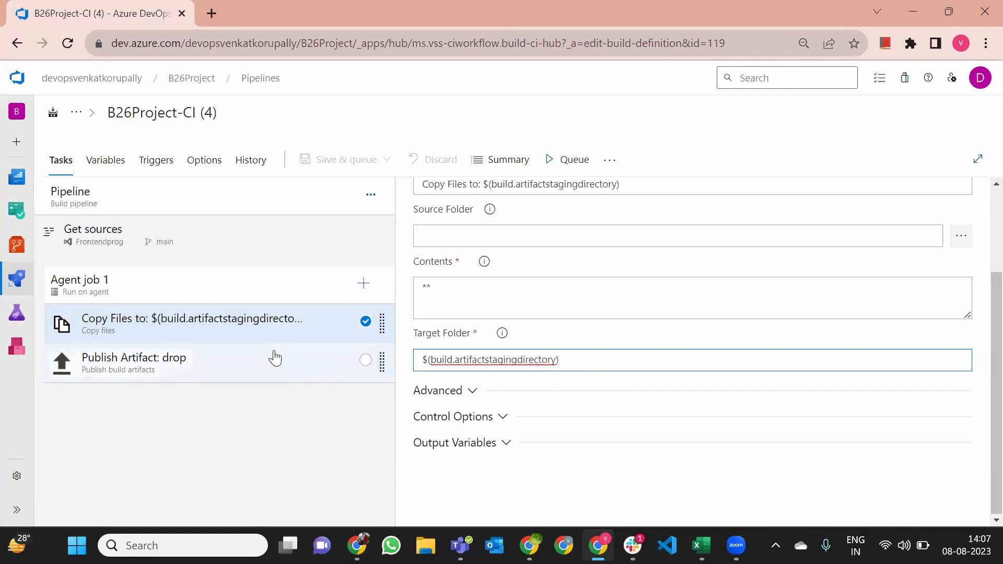
left_click(271, 334)
left_click(272, 372)
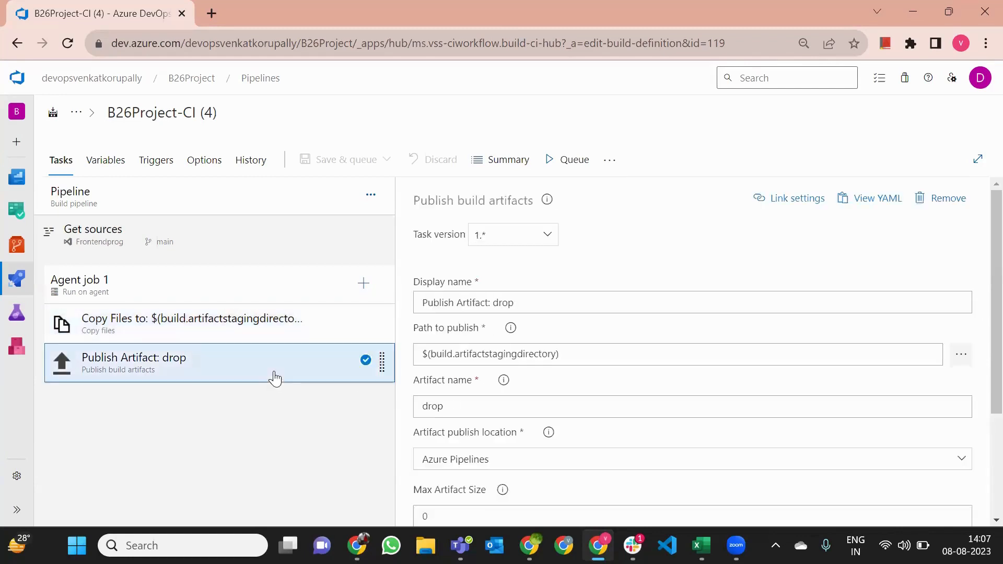
Compare the Copy Files and Publish Artifact: drop task settings again
left_click(262, 328)
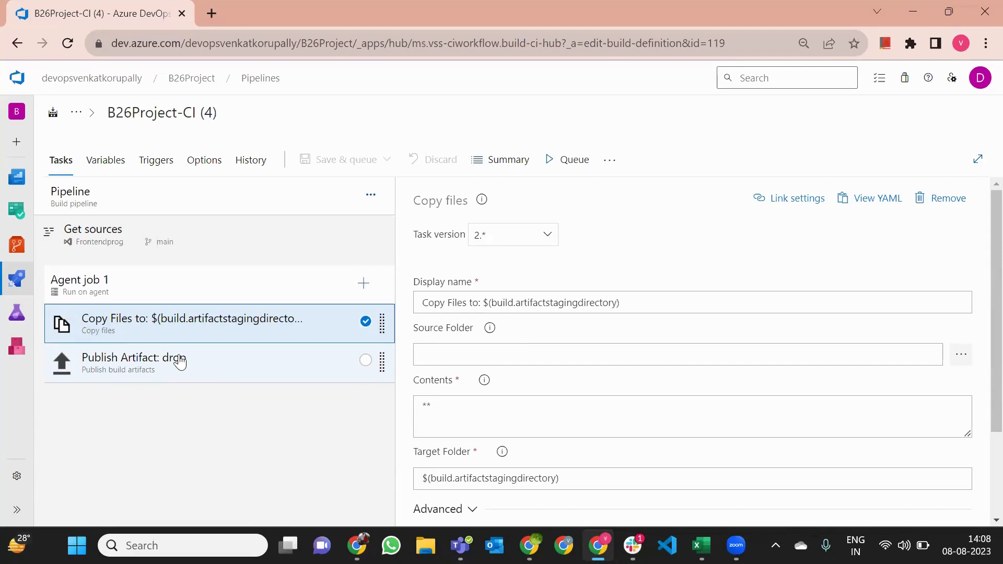
left_click(180, 361)
left_click(168, 340)
left_click(166, 346)
left_click(166, 342)
left_click(157, 357)
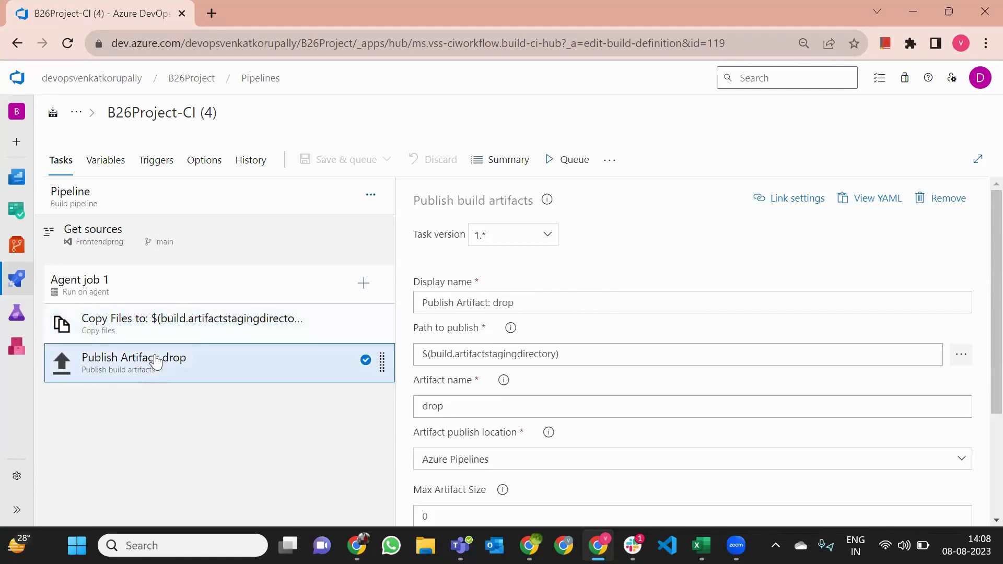
left_click(134, 331)
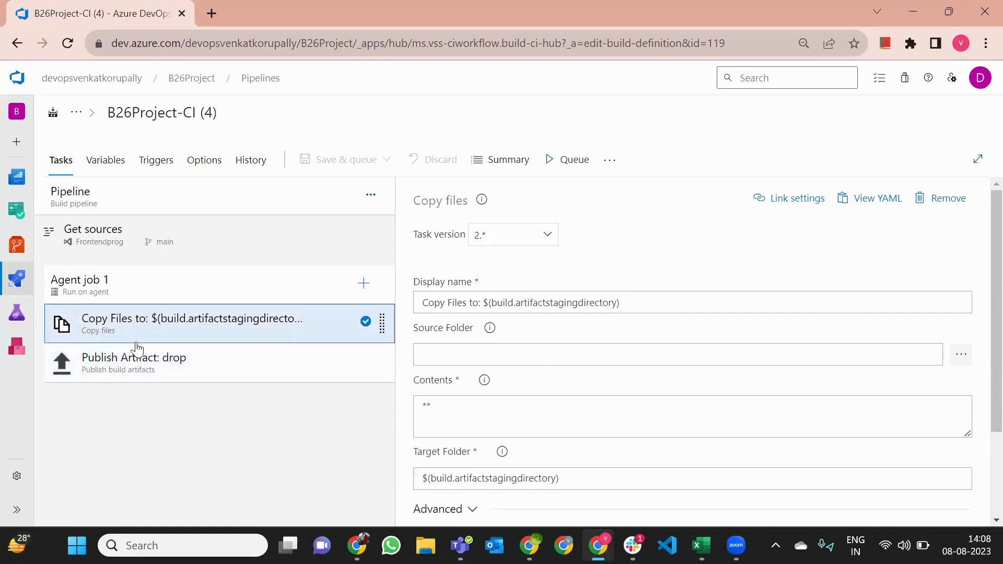
left_click(137, 360)
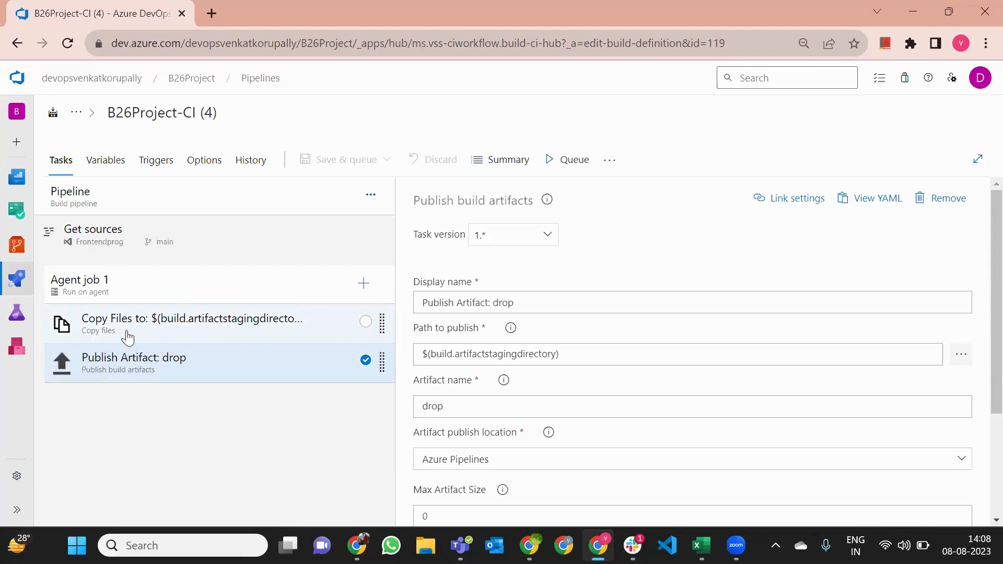
Review Agent job 1's settings, then switch to the Parallelism Request form window
left_click(114, 286)
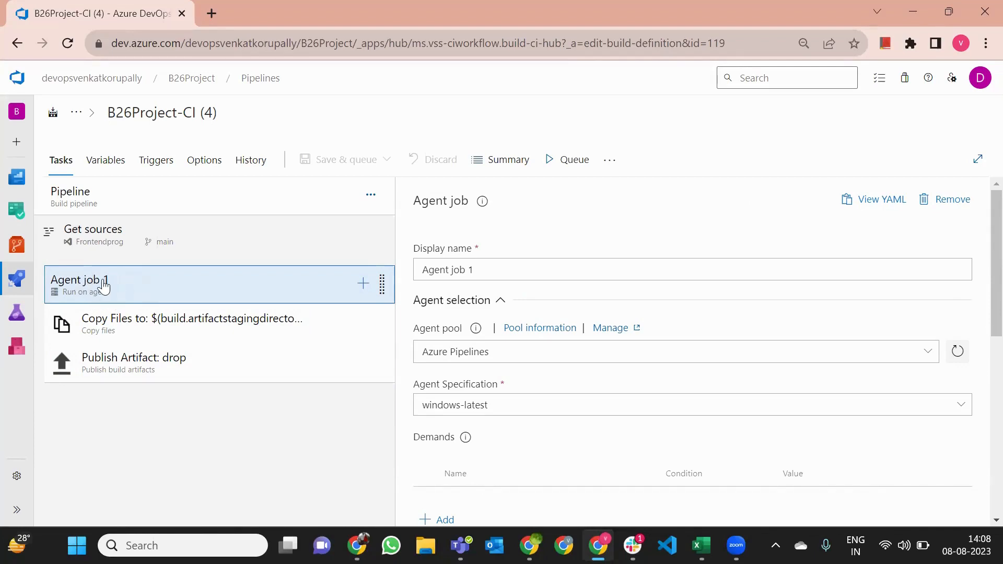
mouse_move(702, 546)
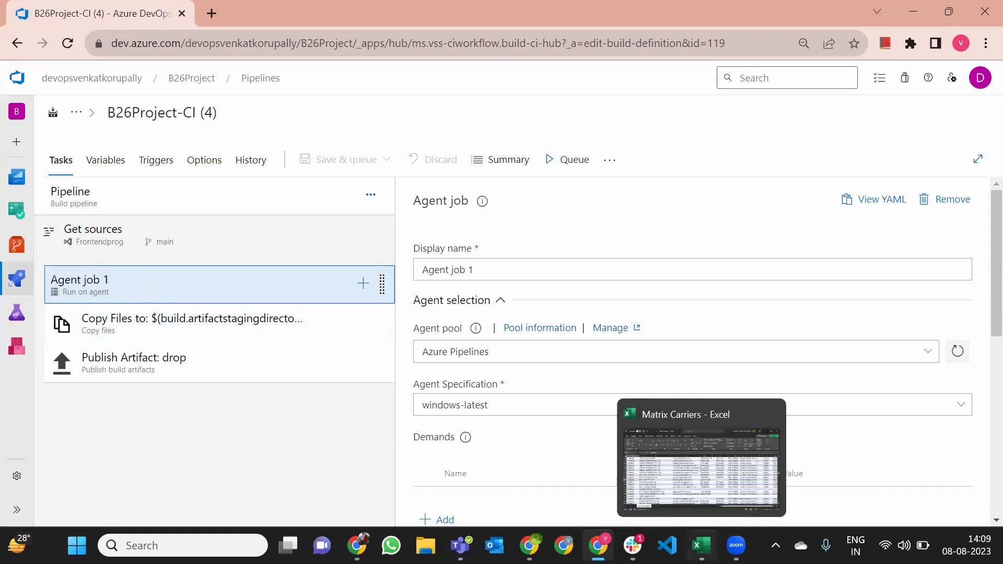
left_click(529, 546)
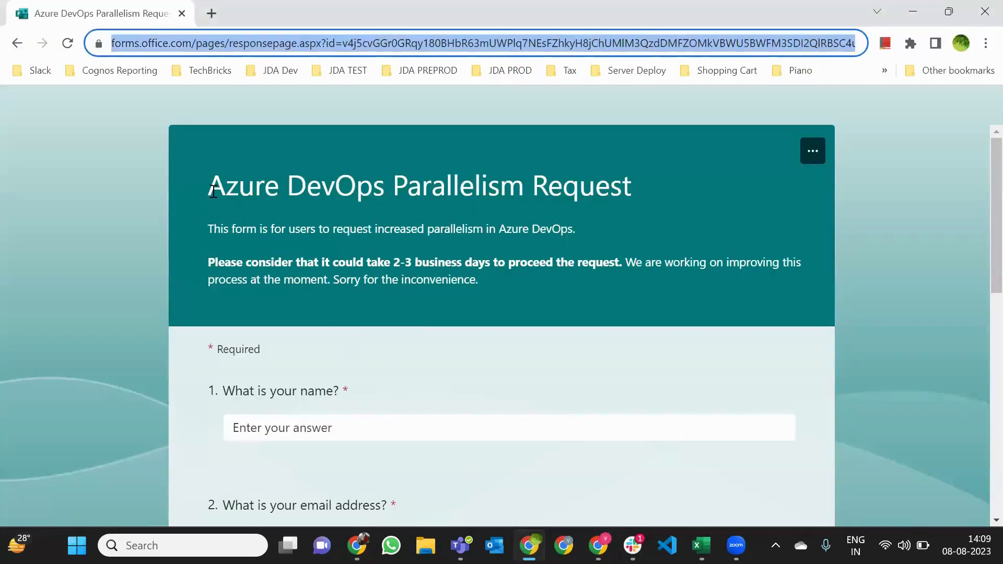
Highlight the form's title and introductory description while explaining them
left_click_drag(209, 186, 633, 181)
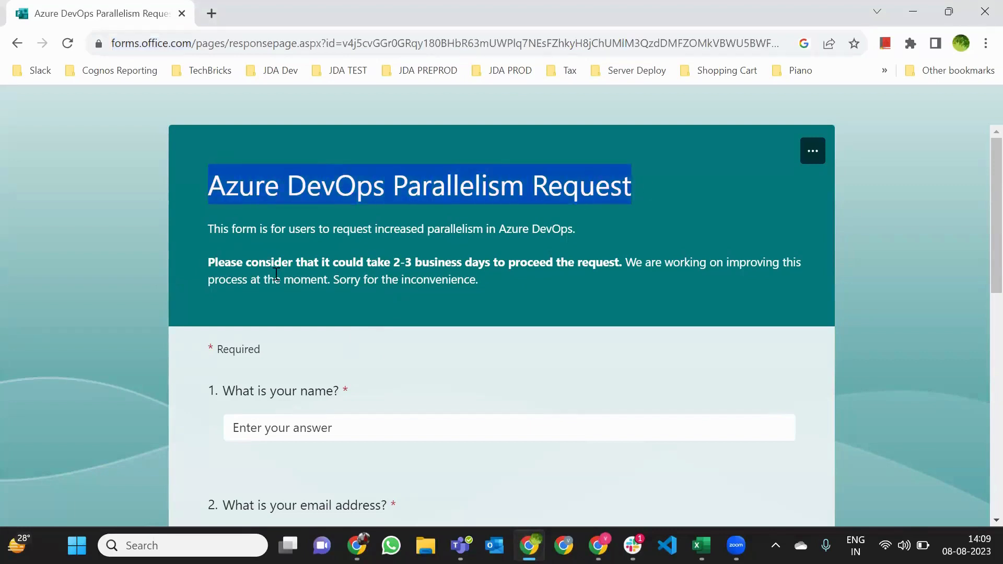
triple_click(227, 234)
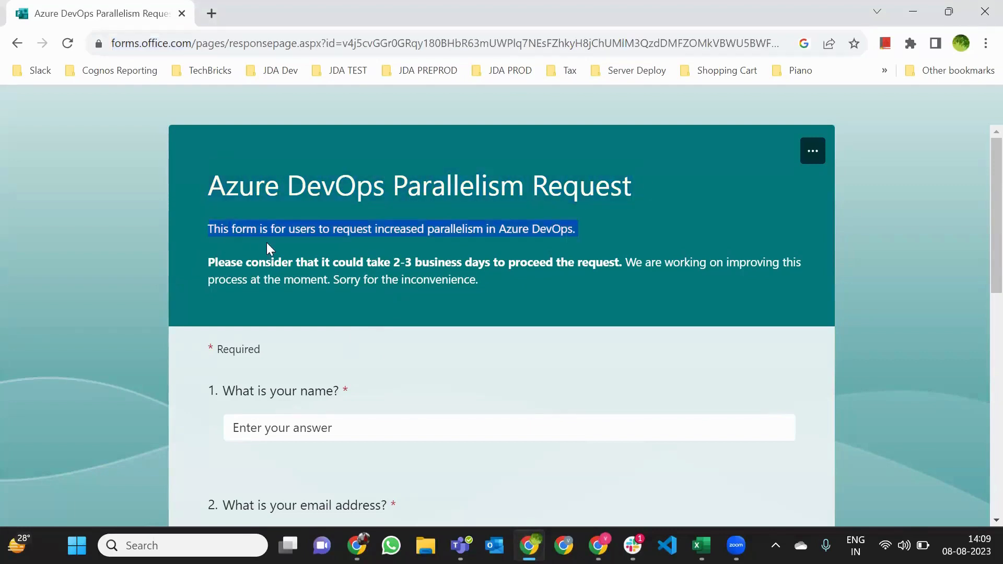
left_click(431, 233)
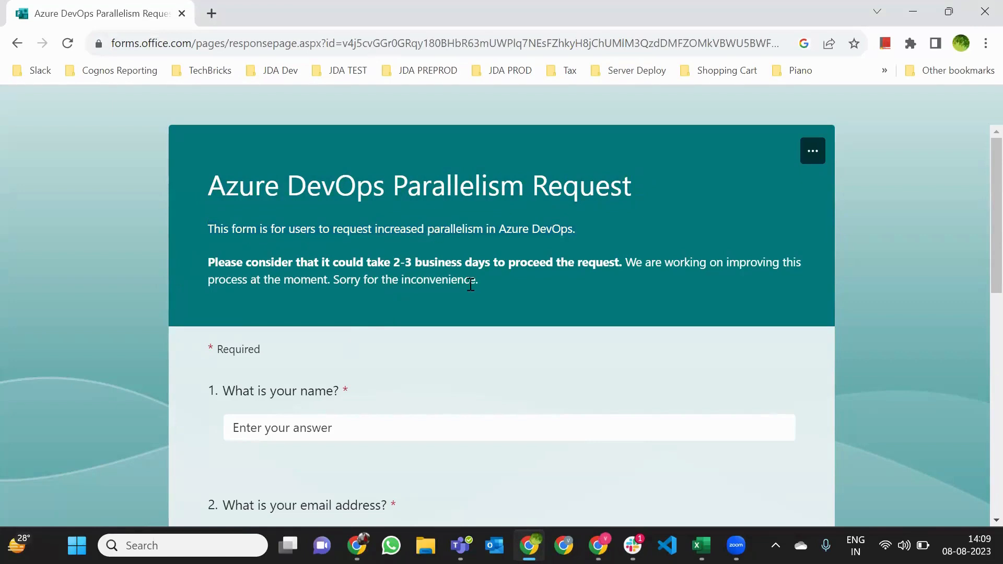
scroll(244, 347, "down", 1)
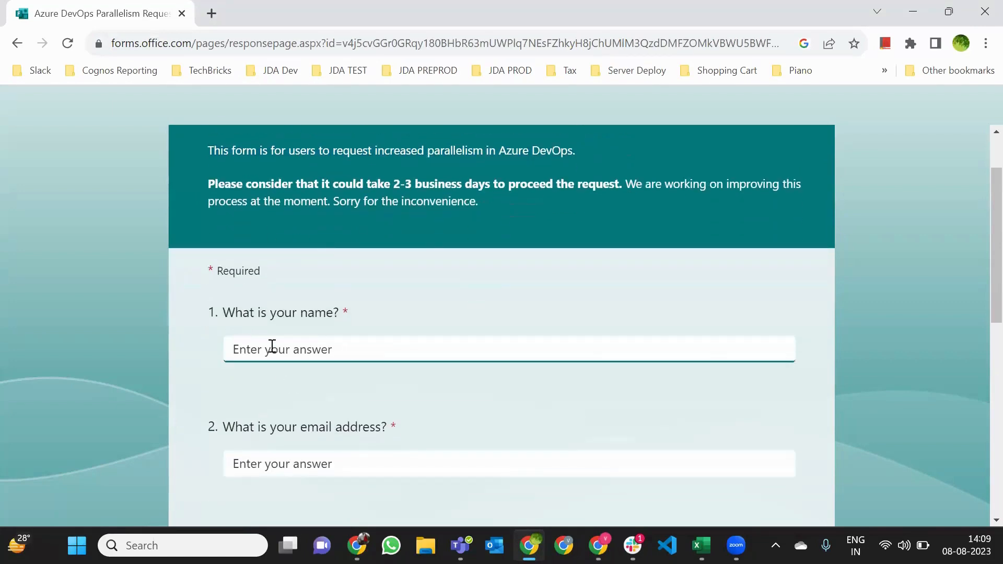
Enter placeholder text as the name answer, select the email question, and return to the pipeline window
left_click(266, 354)
type("dfdsfds")
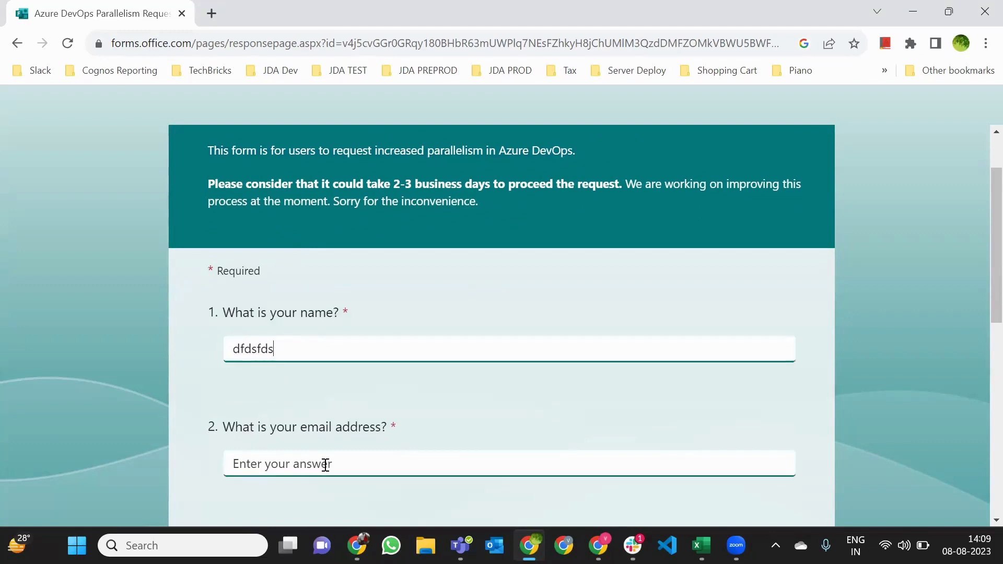
left_click(325, 464)
left_click_drag(978, 283, 978, 355)
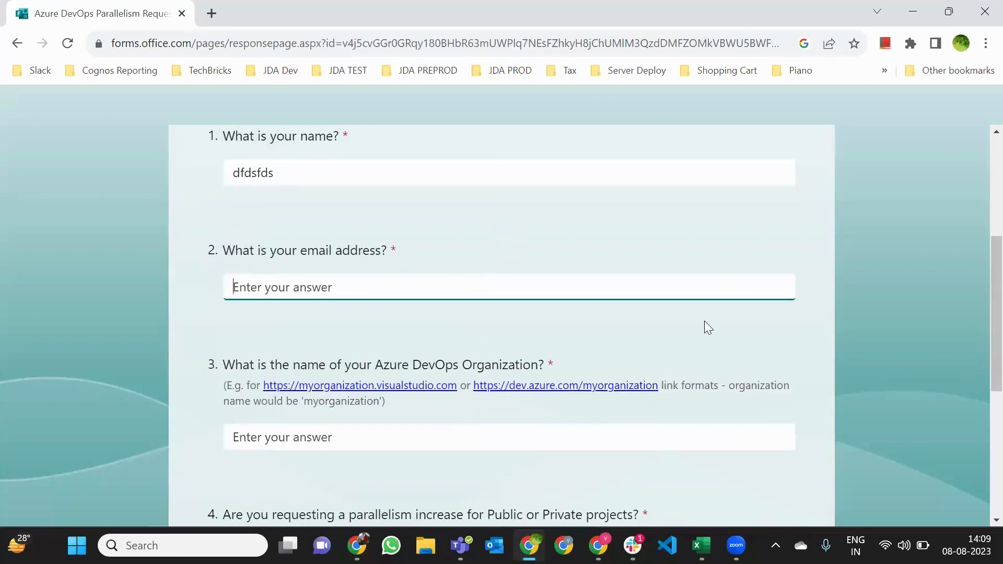
left_click(598, 546)
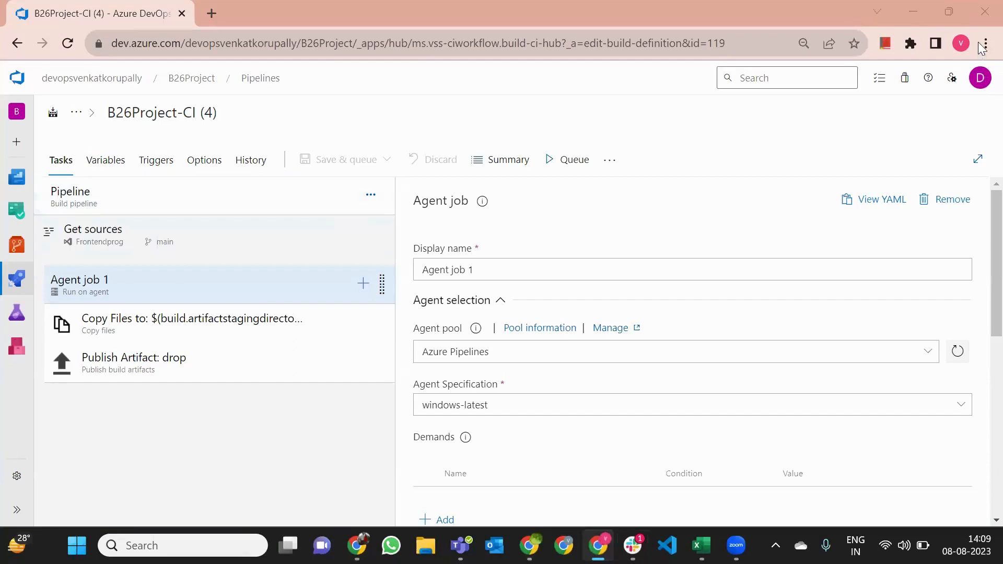
Take the account e-mail from the profile flyout and fill the form's e-mail answer with placeholder text
left_click(979, 79)
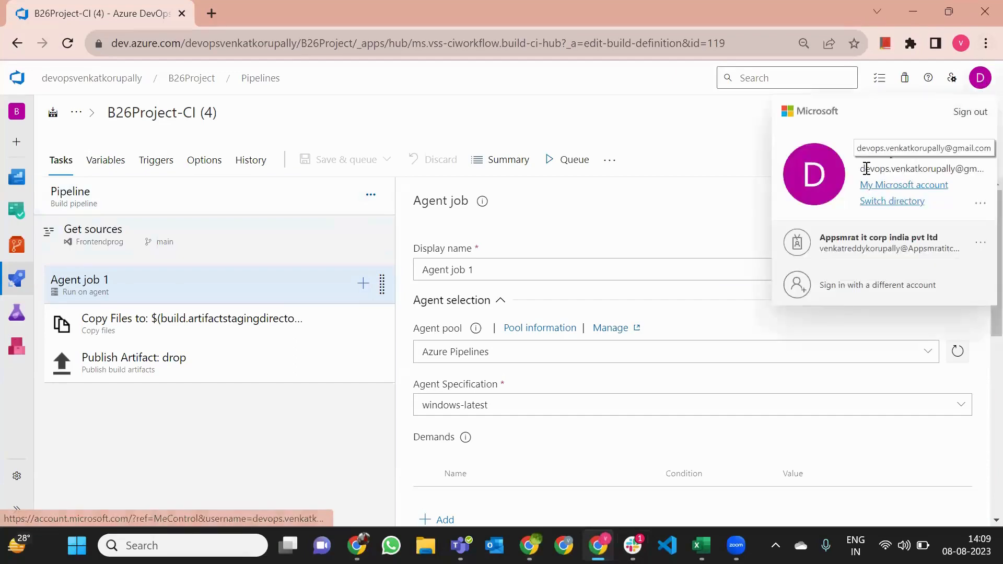
left_click_drag(861, 168, 982, 169)
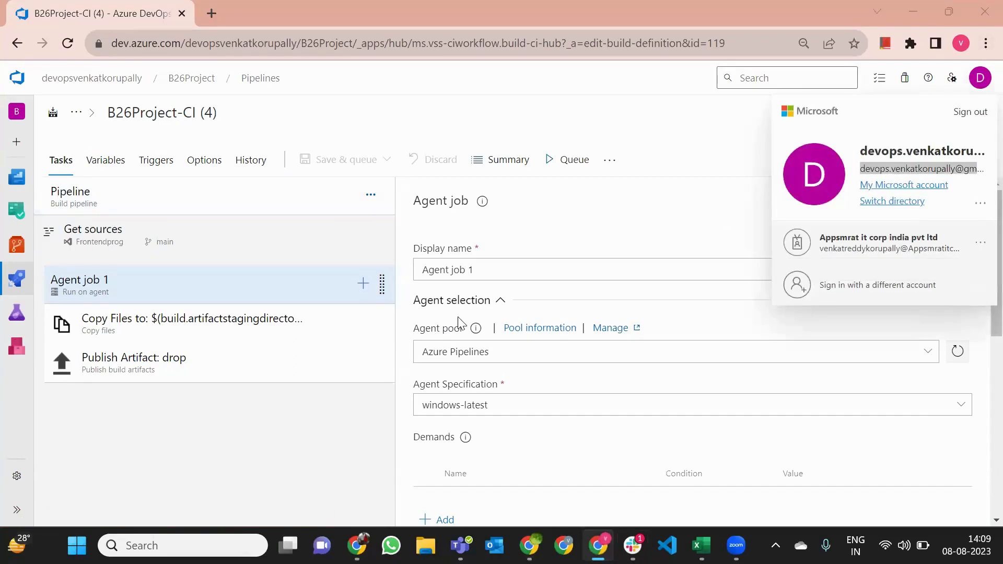
key("alt+Tab")
type("dsfdsfds")
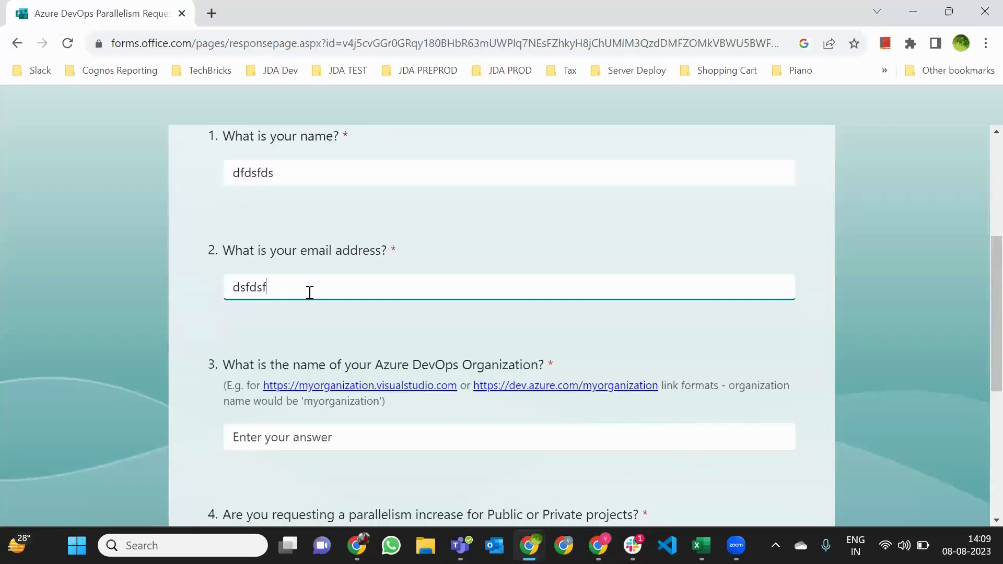
scroll(362, 315, "down", 3)
left_click(347, 280)
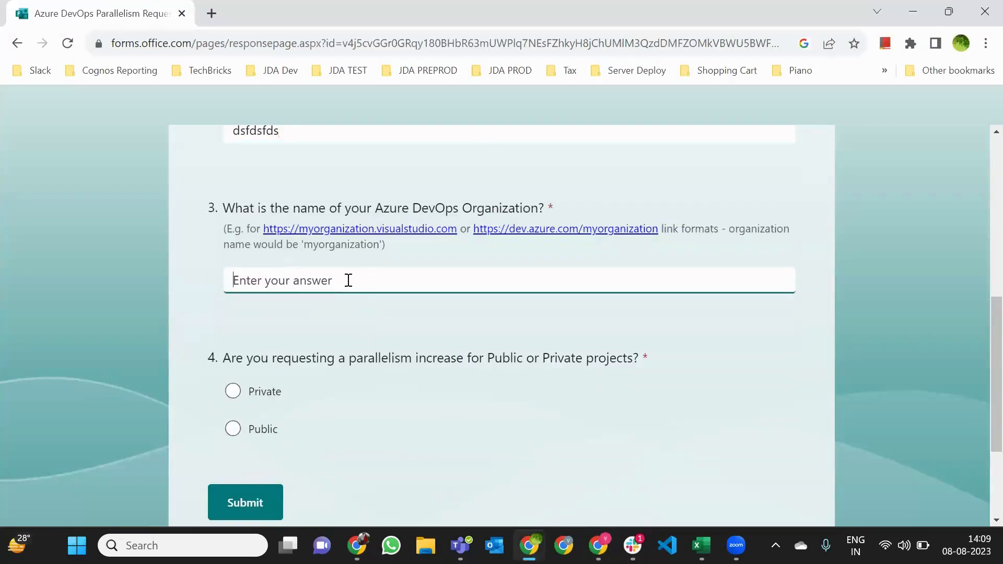
Copy the organization's home web address from Azure DevOps and return to the form
key("alt+Tab")
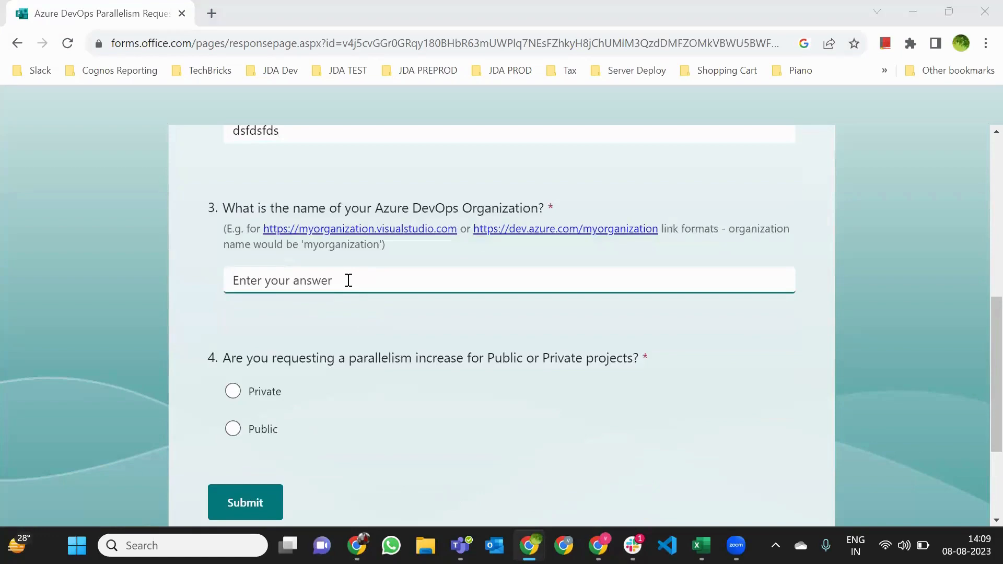
key("alt+Tab")
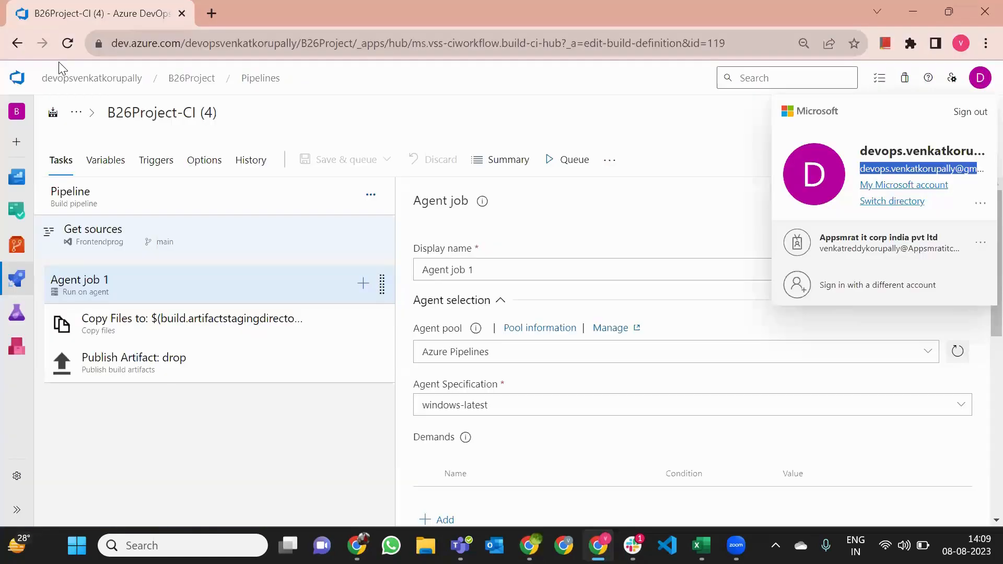
left_click(16, 85)
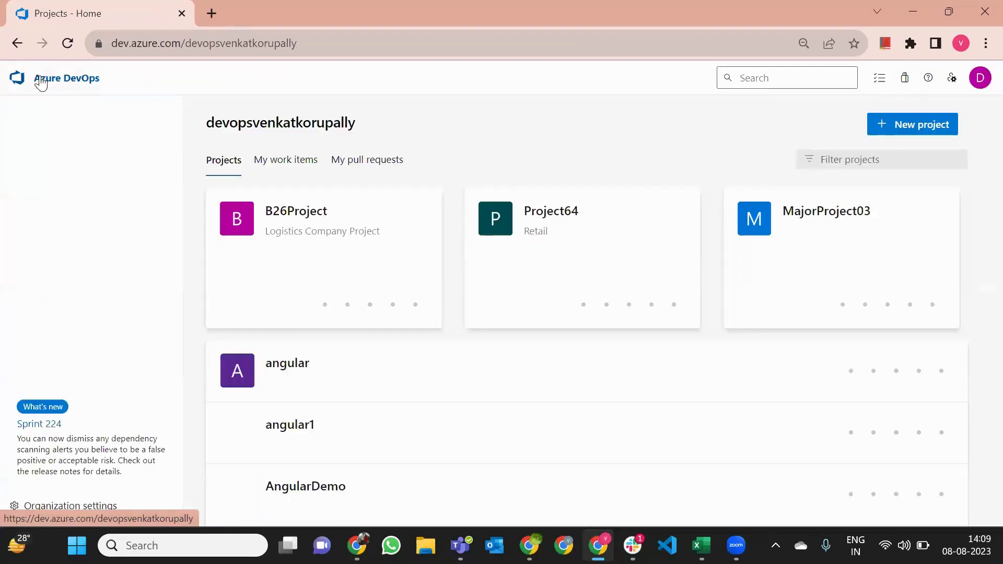
left_click(240, 40)
key("ctrl+c")
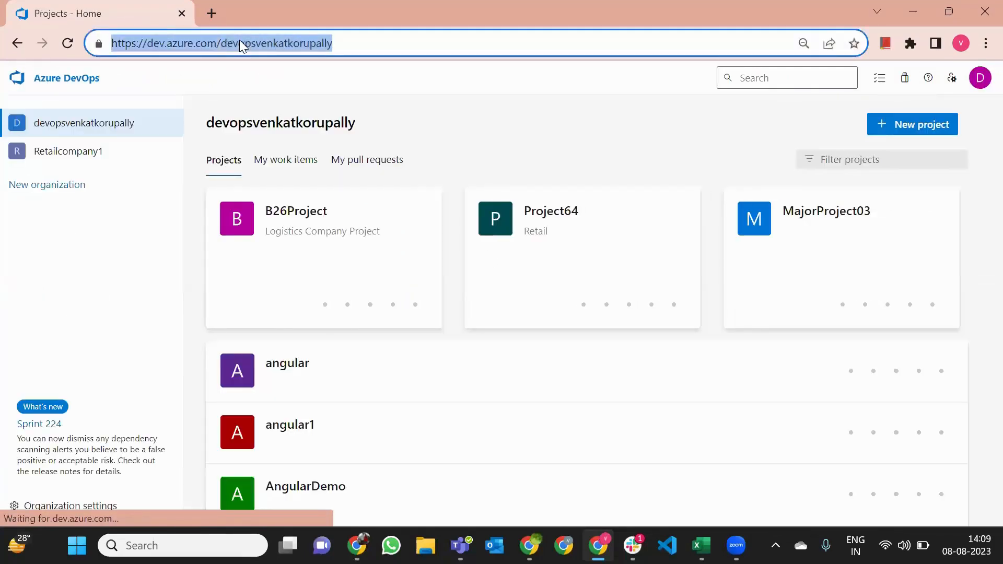
key("alt+Tab")
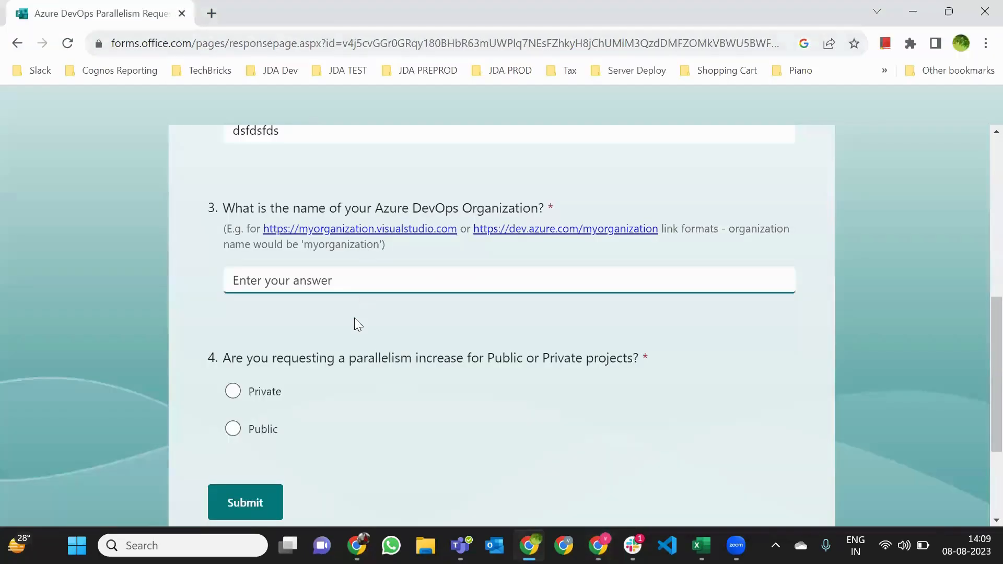
Paste the organization's dev.azure.com address into question 3, choose Private projects, and review the answers
key("ctrl+v")
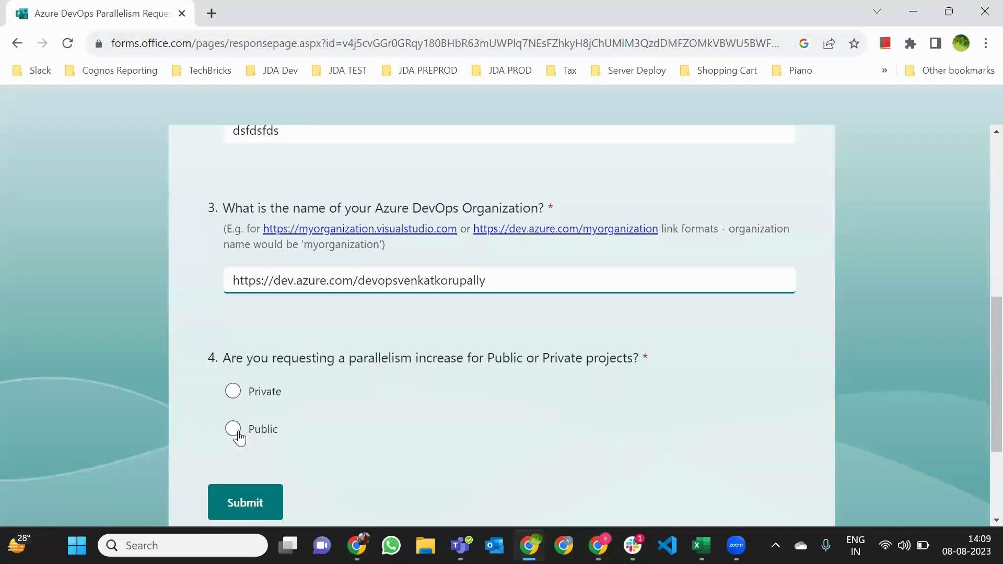
left_click(234, 399)
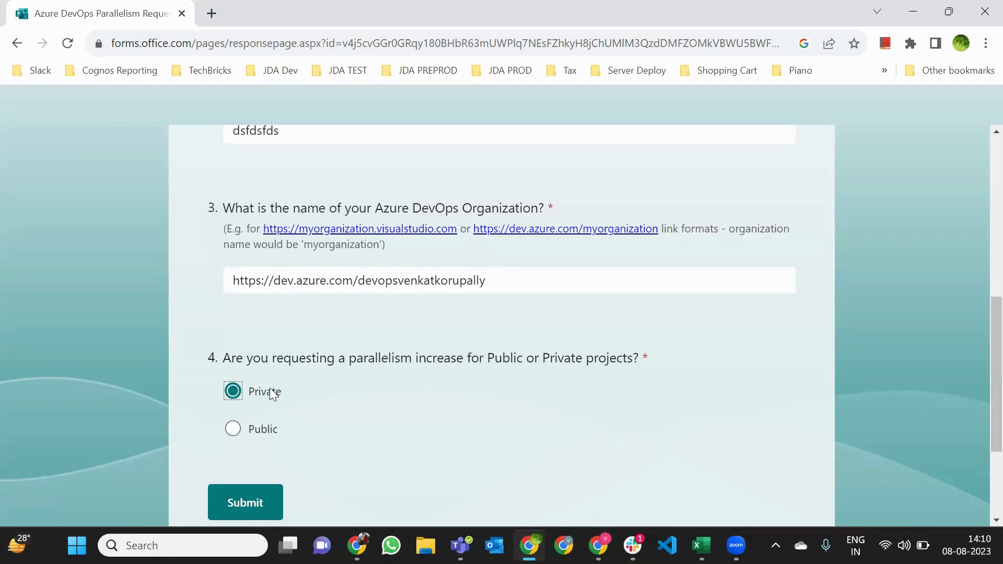
scroll(470, 451, "up", 1)
scroll(470, 450, "up", 5)
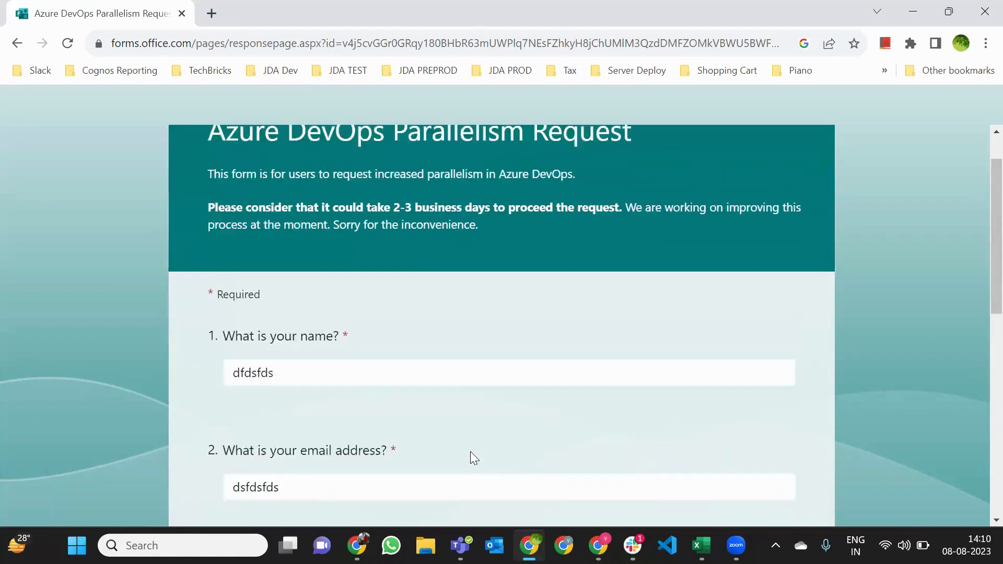
scroll(471, 452, "down", 3)
left_click(298, 308)
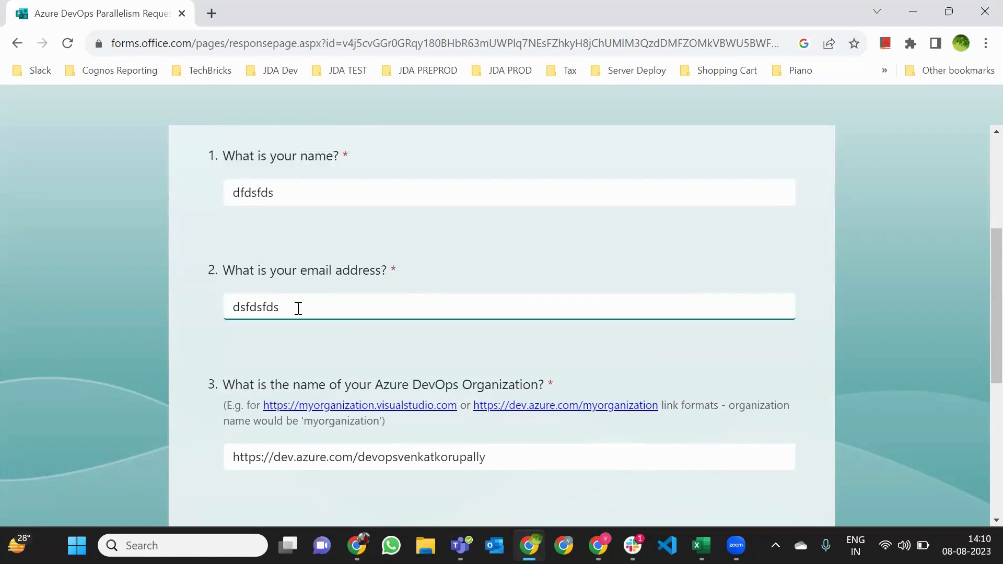
left_click(279, 282)
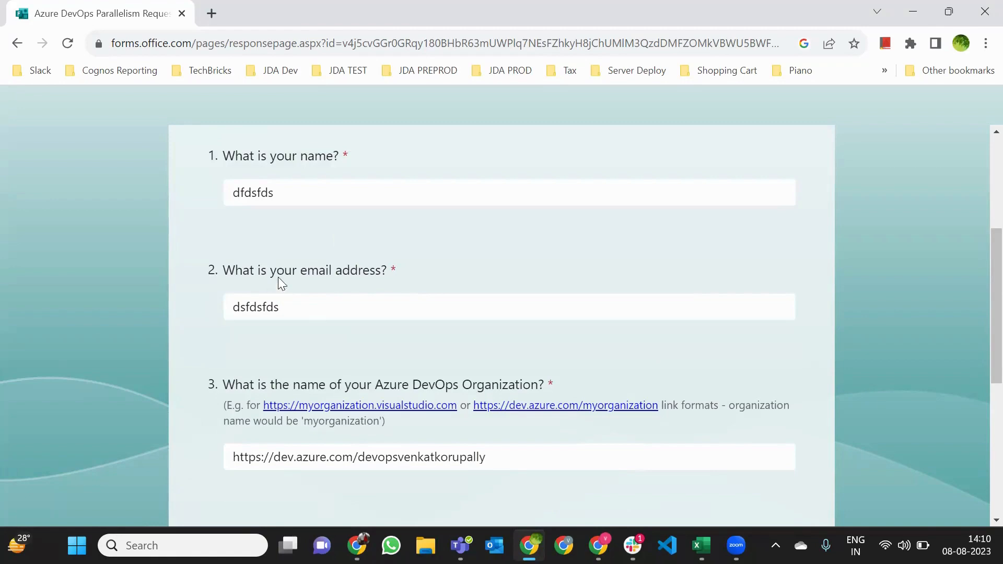
Close the form, open B26Project's B26Project-ASP.NET Core-CI pipeline runs, and open it for editing
left_click(181, 13)
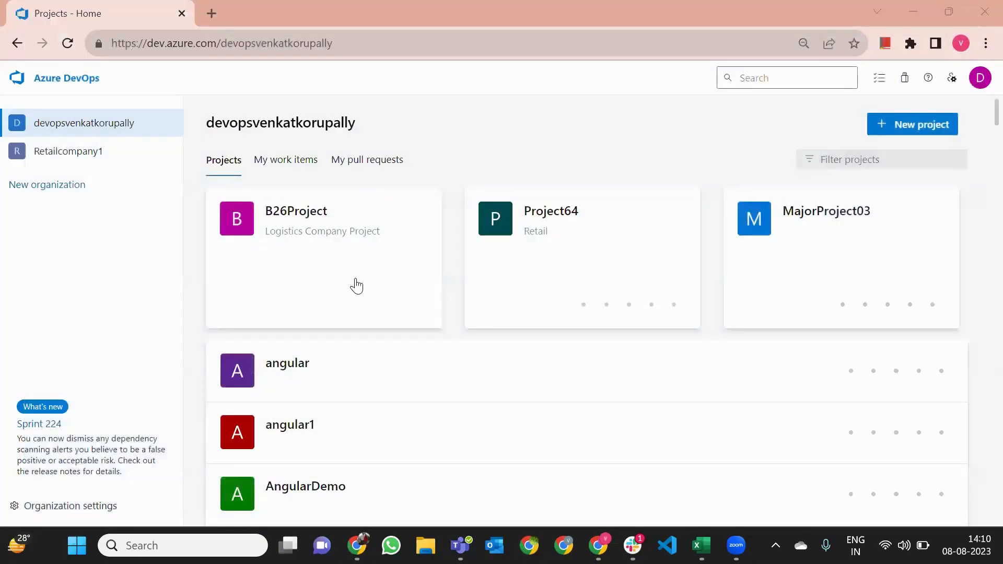
left_click(331, 207)
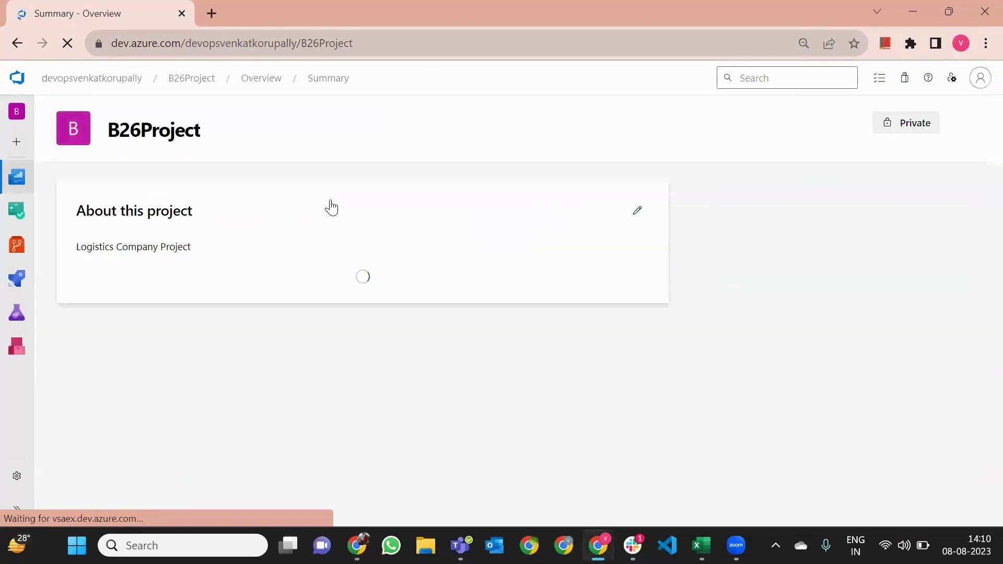
mouse_move(34, 302)
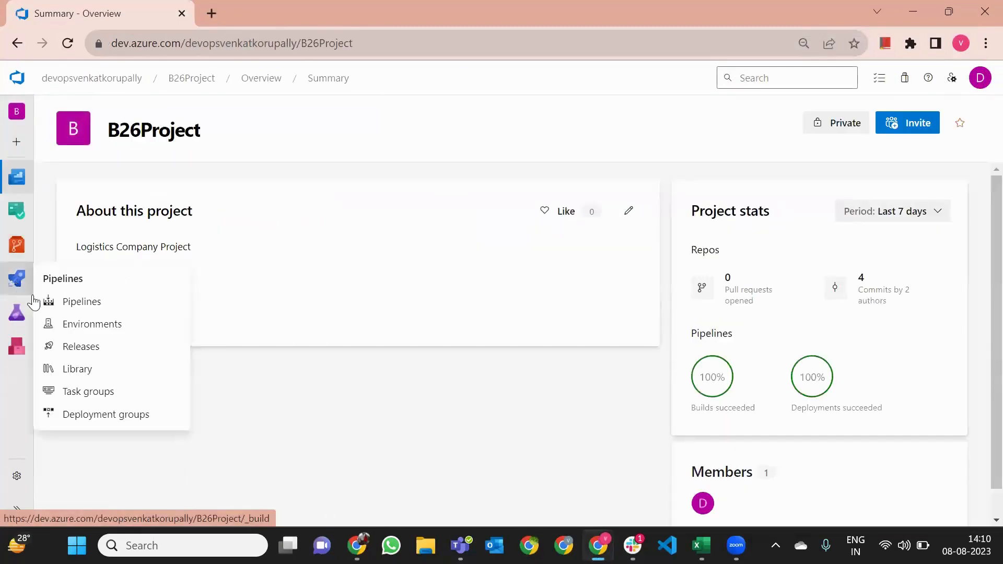
left_click(86, 305)
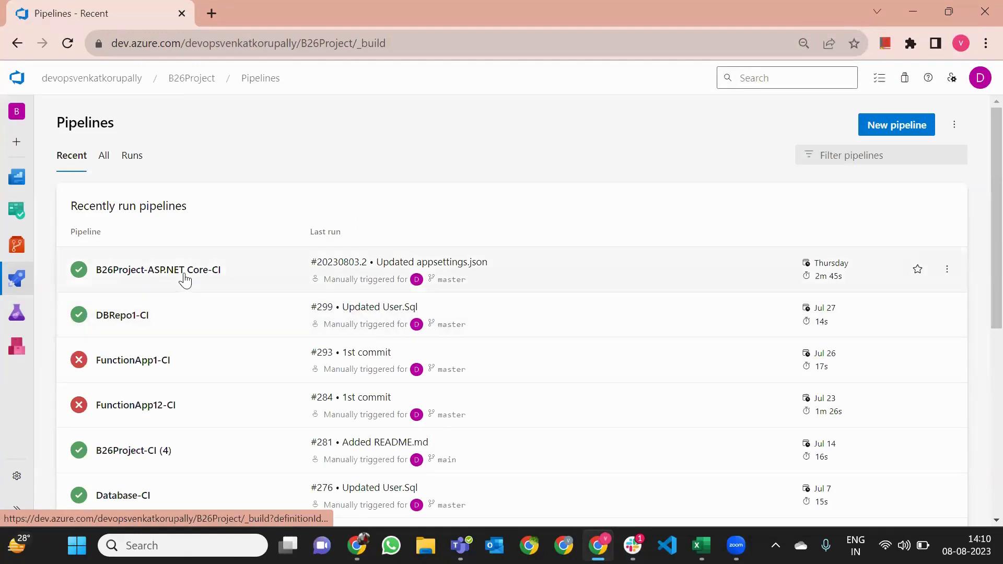
left_click(692, 226)
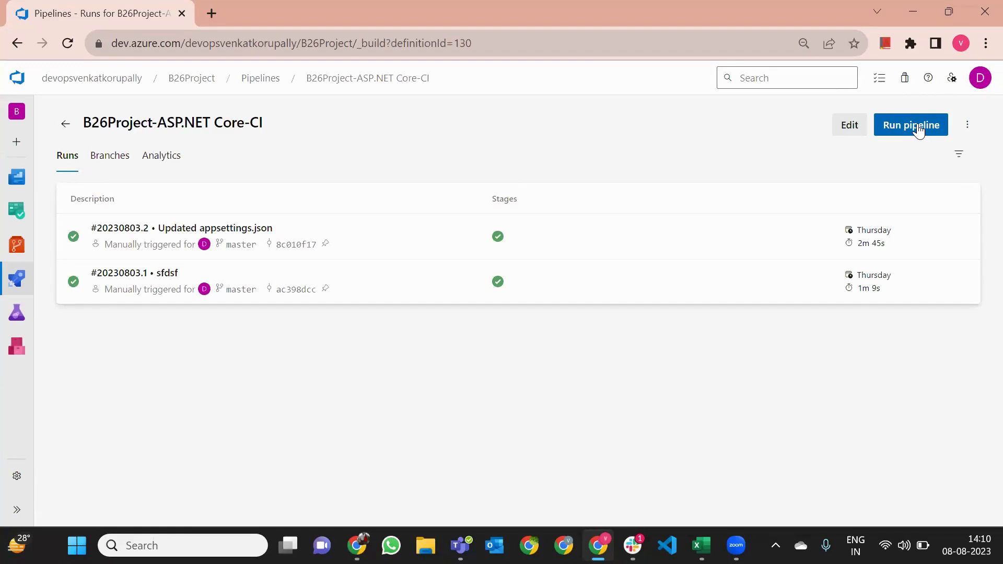
left_click(888, 130)
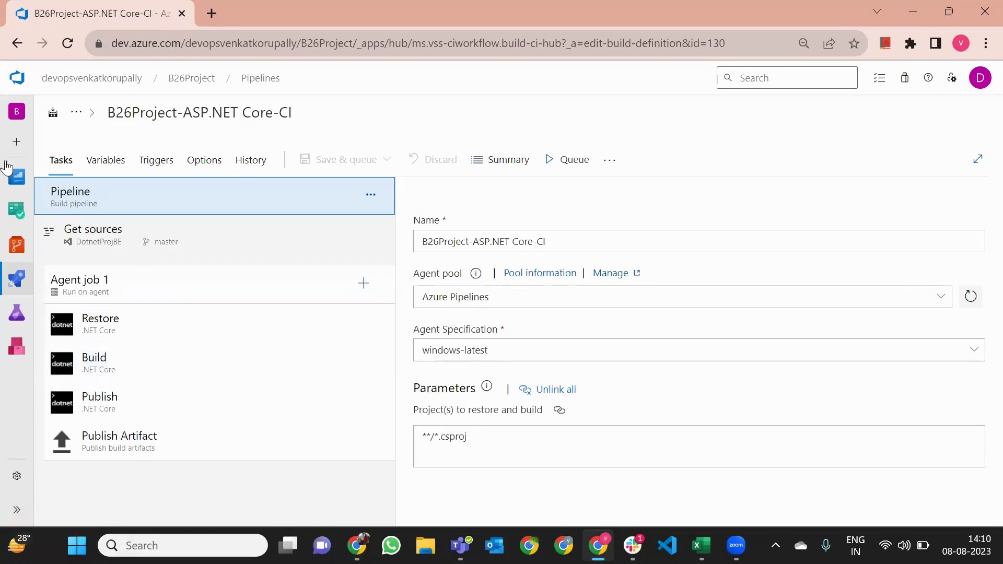
Click through the Restore, Build, Publish and Publish Artifact tasks to compare their settings
mouse_move(24, 226)
left_click(116, 328)
left_click(108, 366)
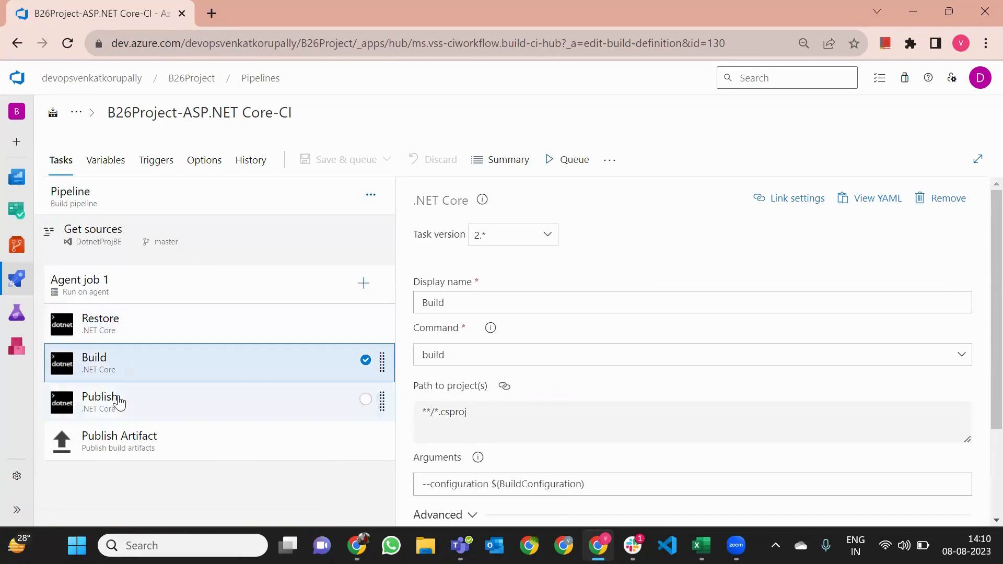
left_click(112, 402)
left_click(116, 433)
left_click(116, 405)
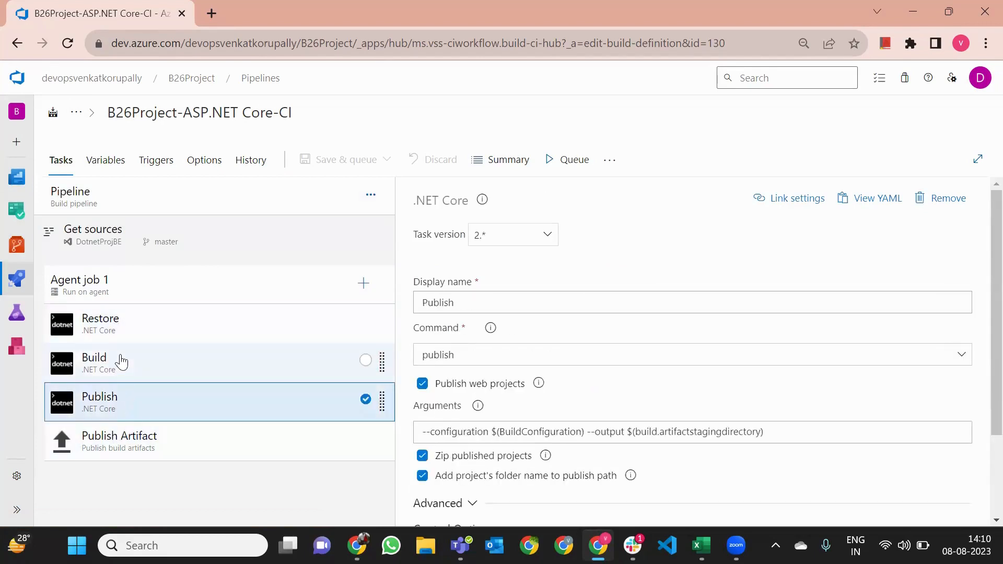
left_click(120, 360)
left_click(130, 323)
left_click(190, 121)
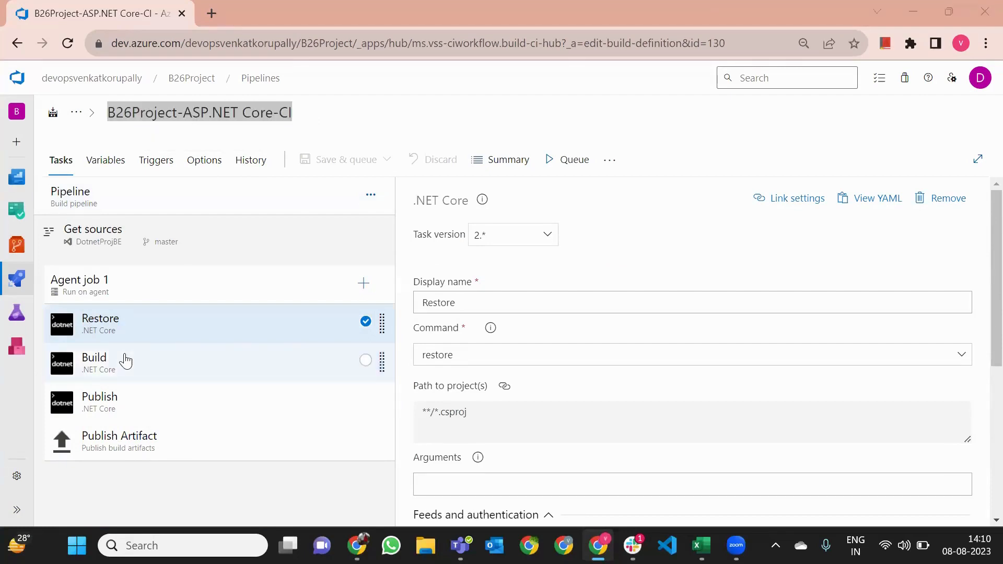
Examine the Build task's BuildConfiguration argument and the Publish task's artifact staging output path
left_click(125, 331)
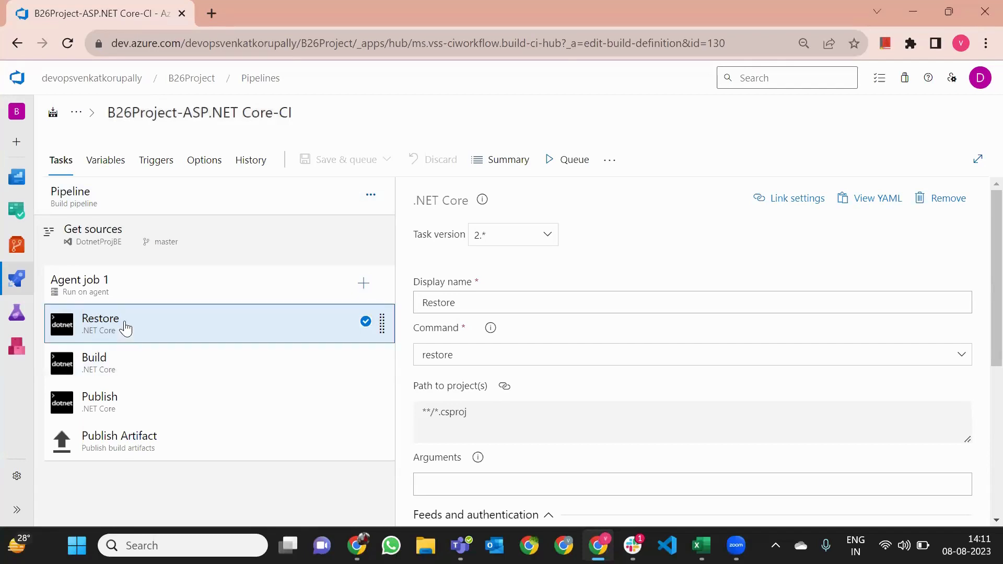
left_click(130, 362)
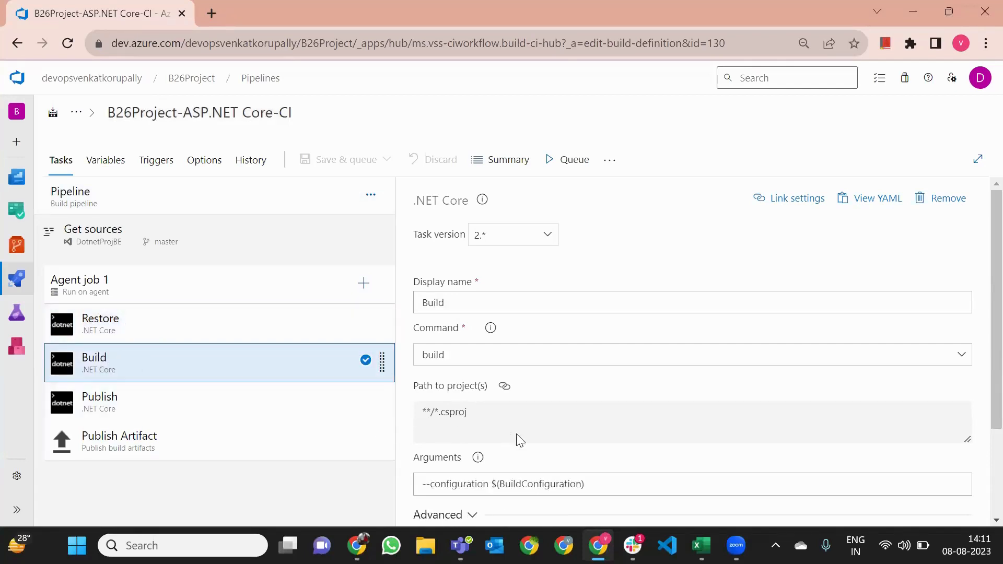
scroll(522, 397, "down", 2)
left_click_drag(499, 406, 565, 405)
left_click(161, 408)
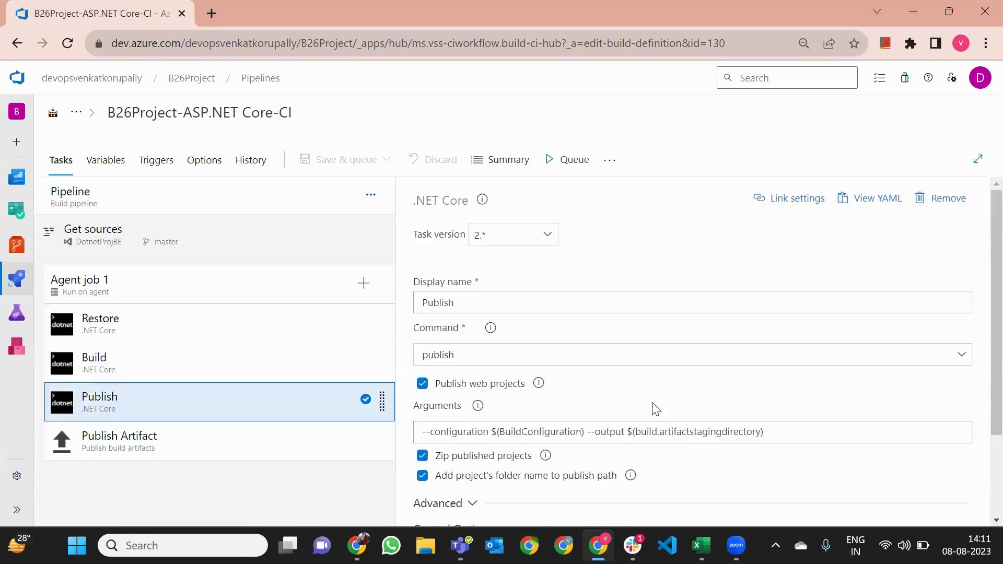
scroll(627, 402, "down", 2)
left_click_drag(632, 353, 761, 353)
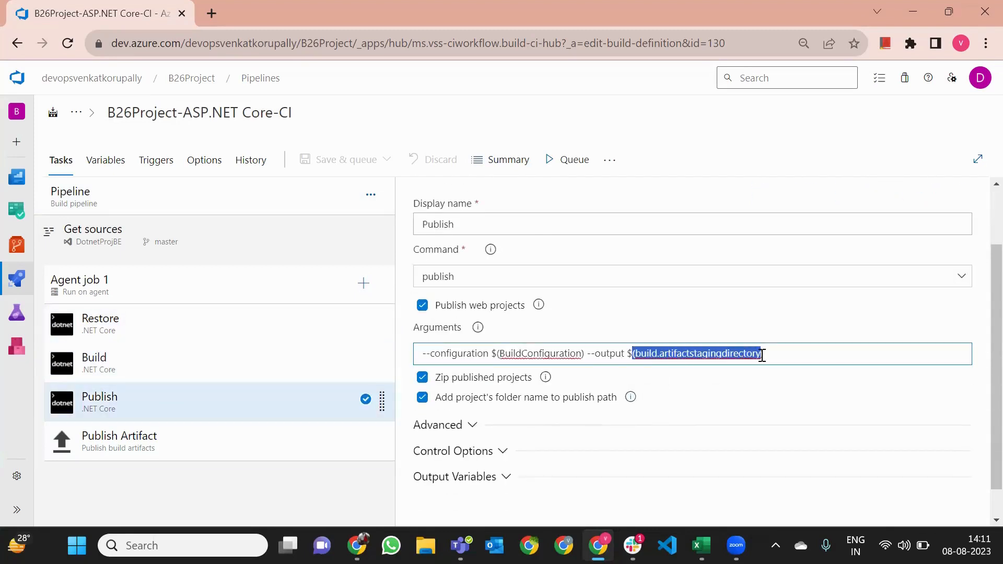
Check the Publish Artifact task's drop artifact name, then return to the organization's project list
left_click(131, 441)
scroll(537, 396, "down", 3)
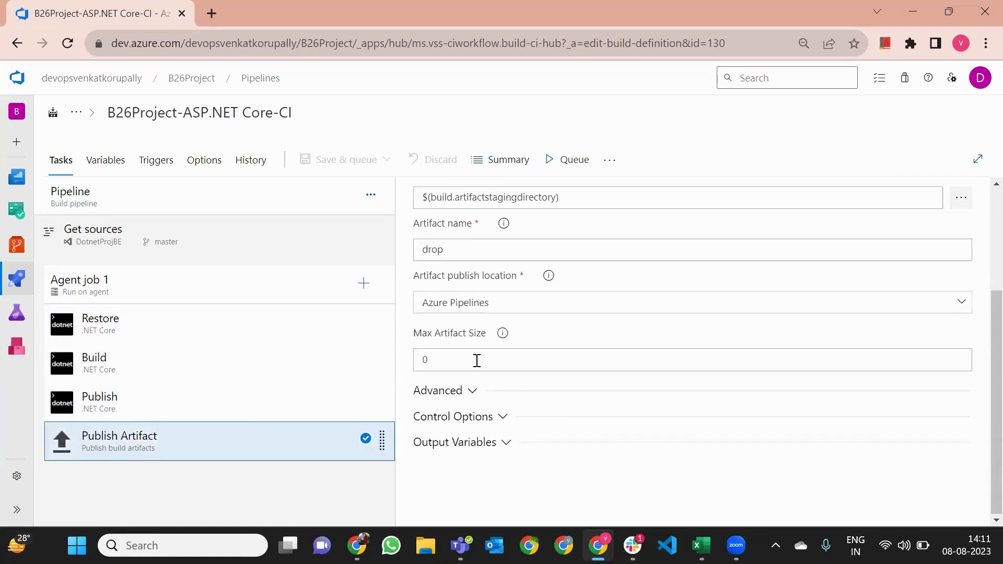
scroll(591, 291, "up", 2)
left_click_drag(578, 277, 552, 311)
left_click(418, 334)
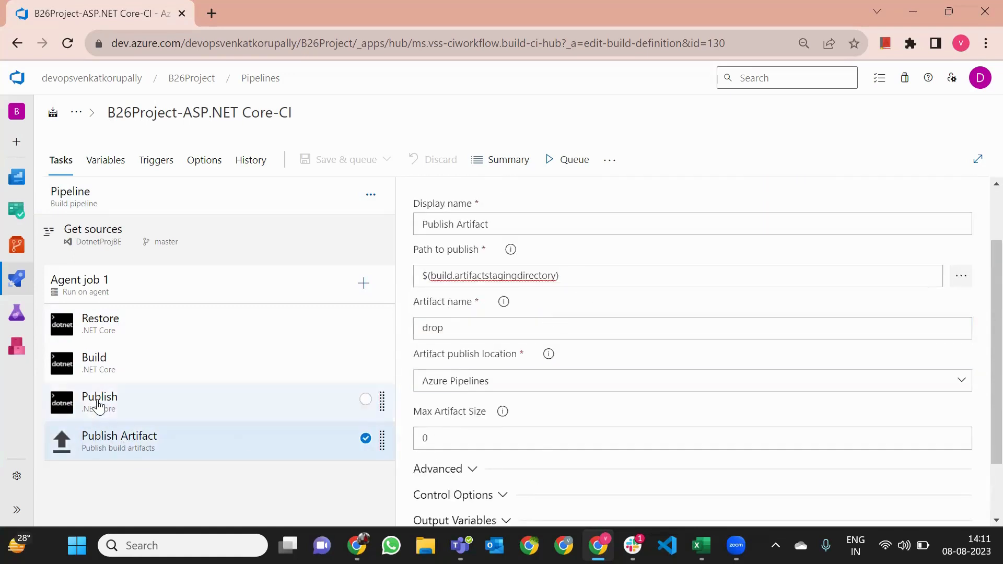
left_click(101, 408)
left_click(113, 373)
left_click(138, 337)
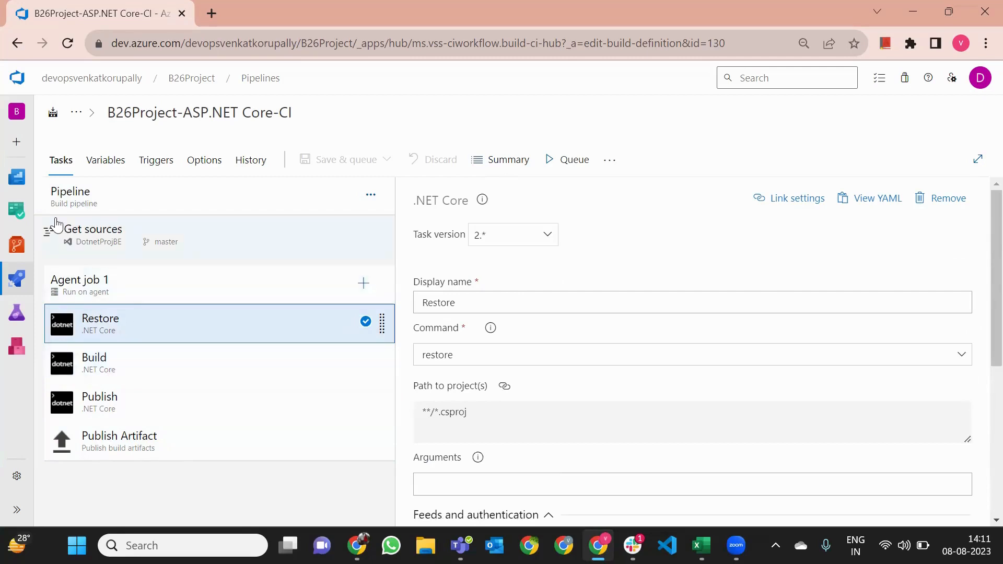
left_click(65, 87)
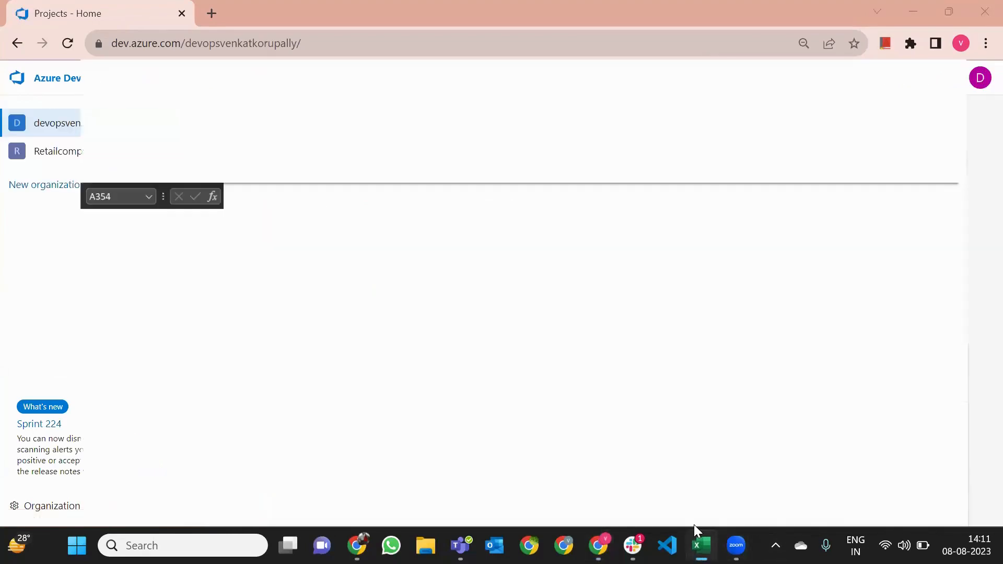
left_click(699, 544)
key("alt+F4")
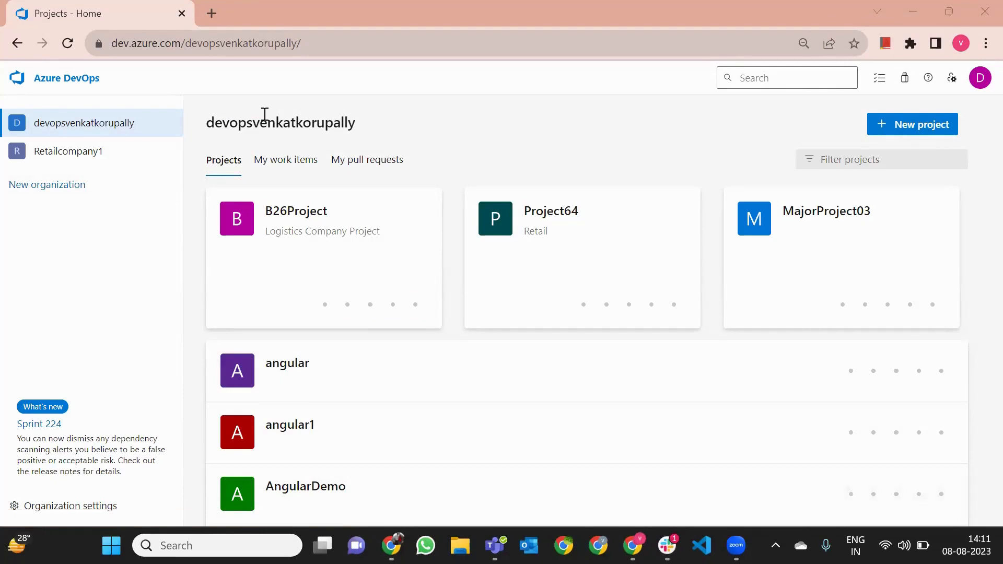
left_click(594, 224)
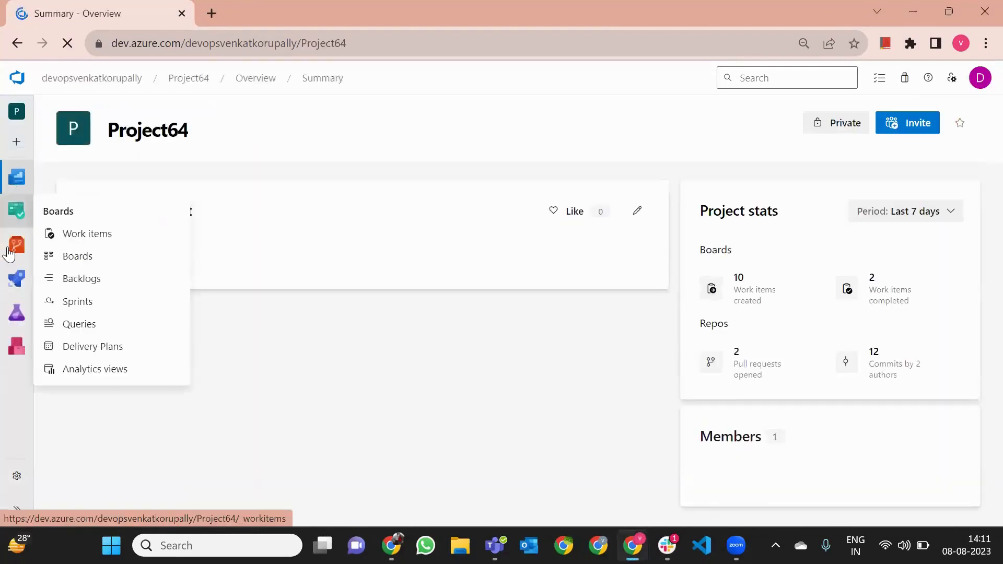
mouse_move(15, 274)
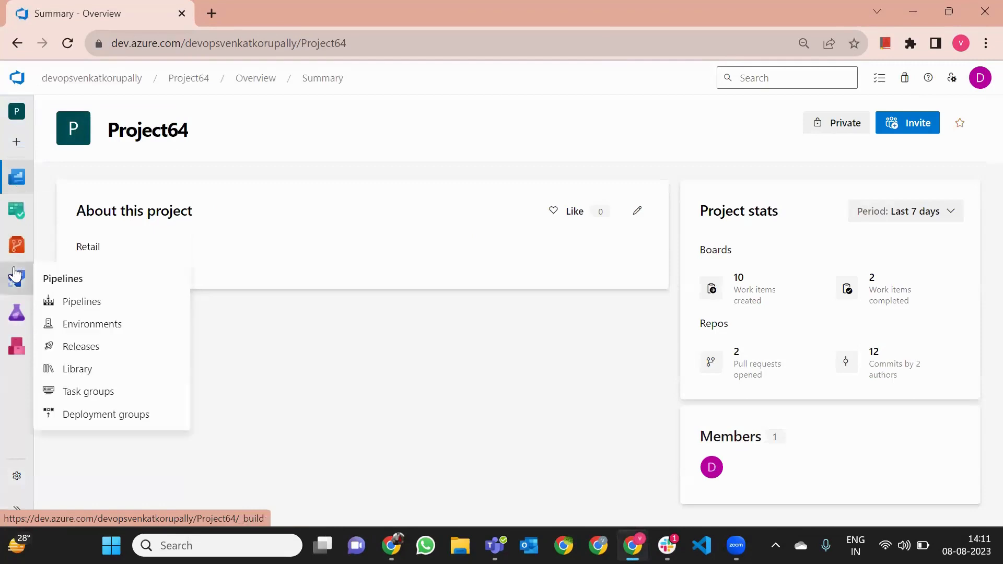
mouse_move(18, 210)
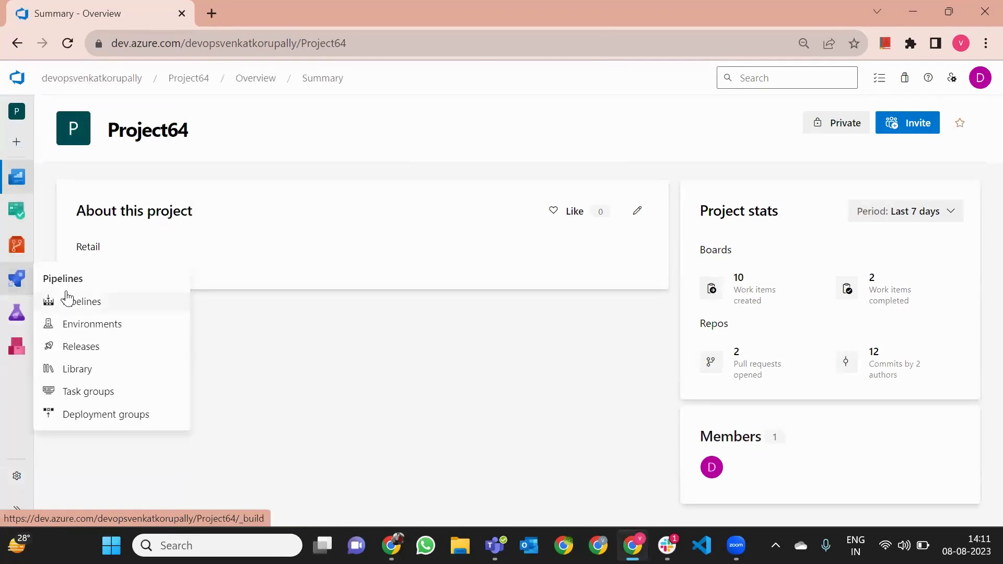
left_click(68, 299)
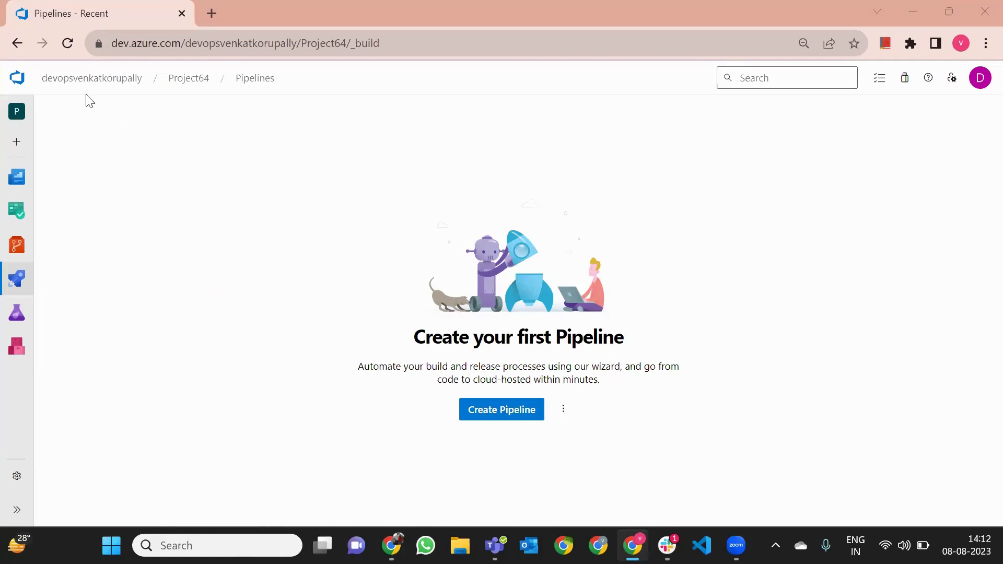
left_click(81, 77)
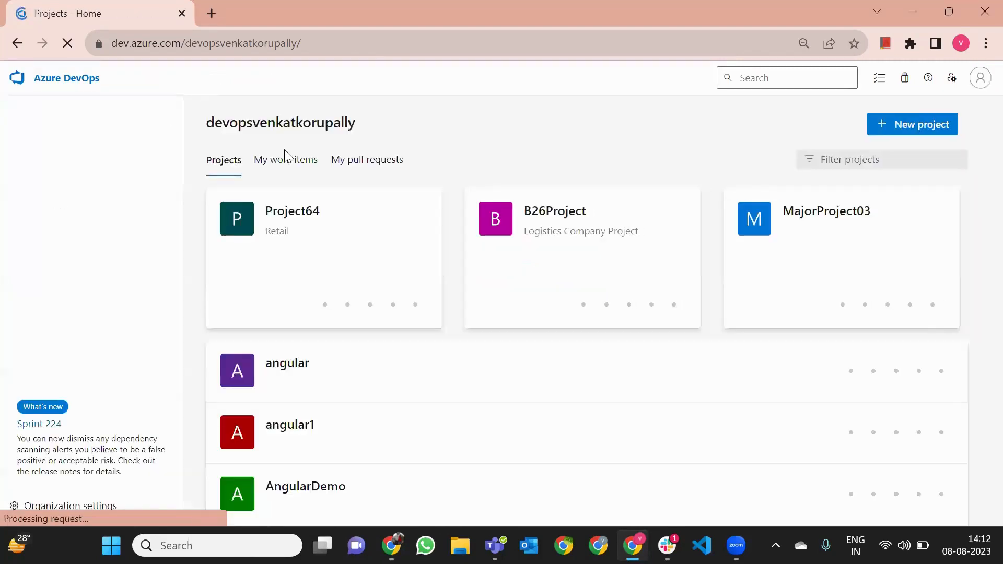
Open B26Project's Repos Files and switch the repository to Frontendprog
left_click(542, 253)
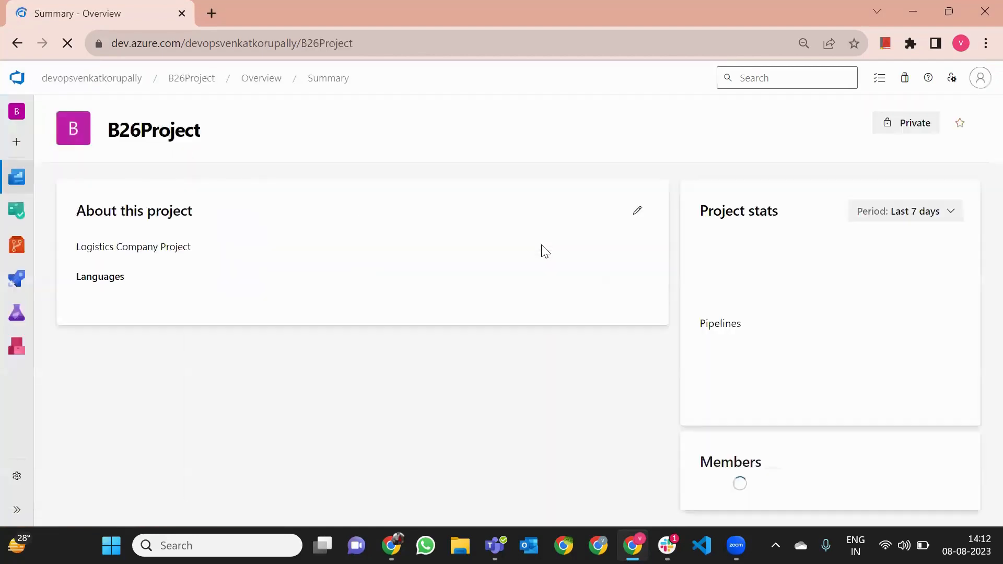
mouse_move(16, 244)
left_click(64, 266)
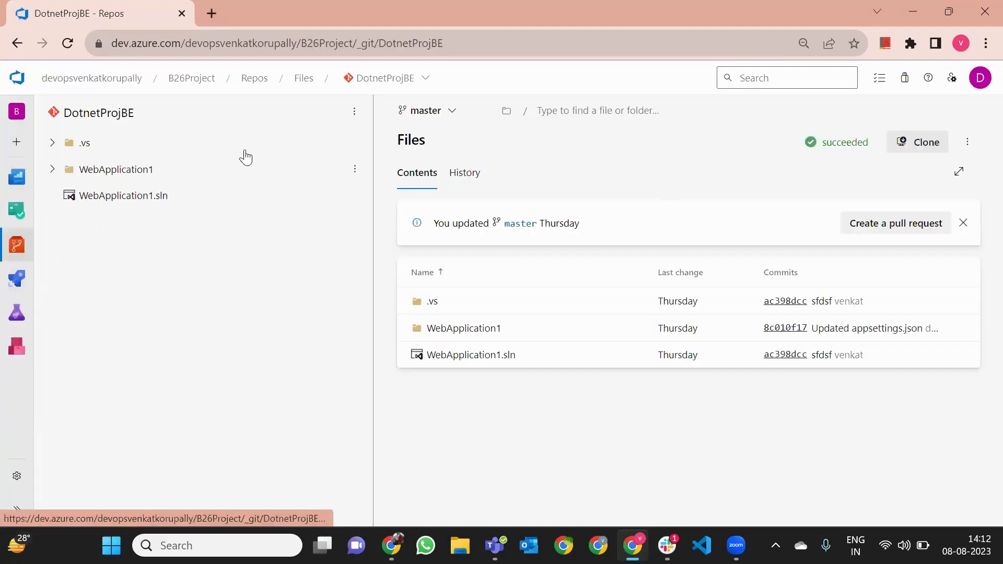
left_click(358, 85)
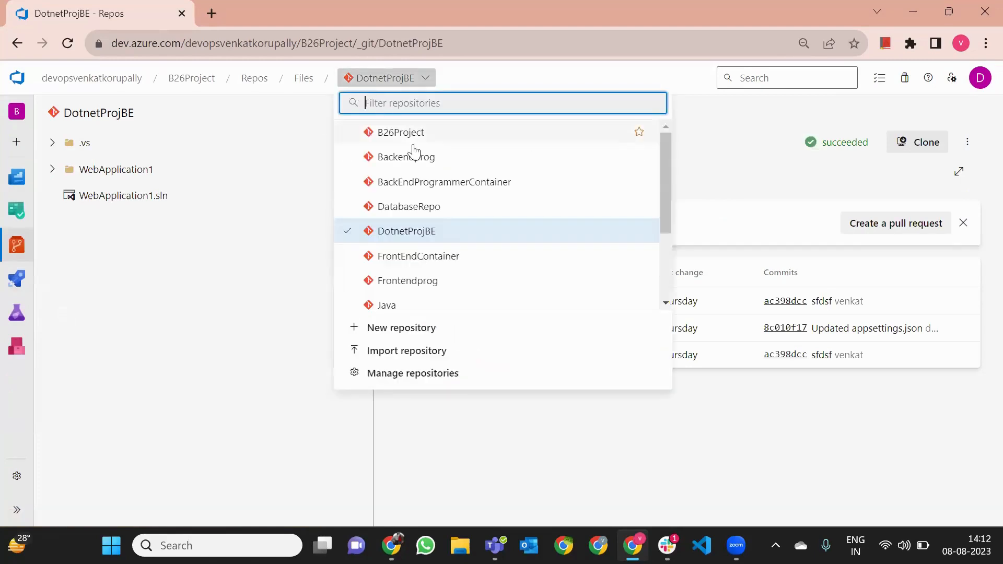
left_click(436, 285)
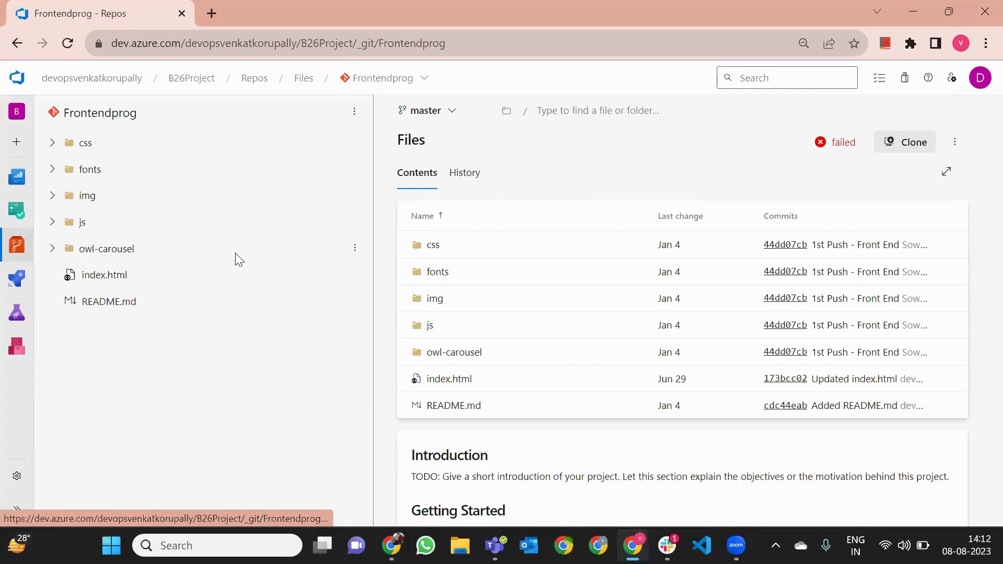
left_click(367, 82)
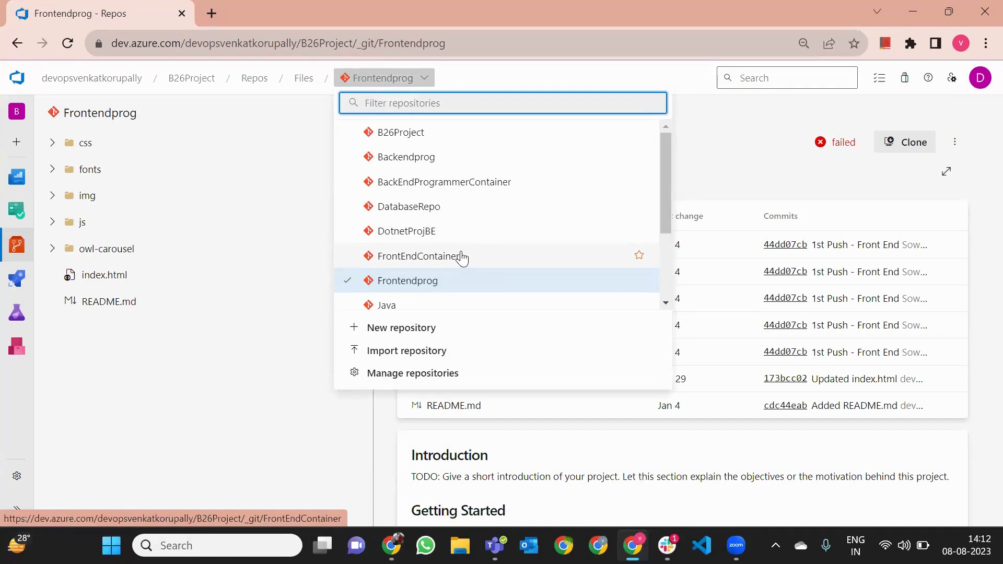
left_click(572, 424)
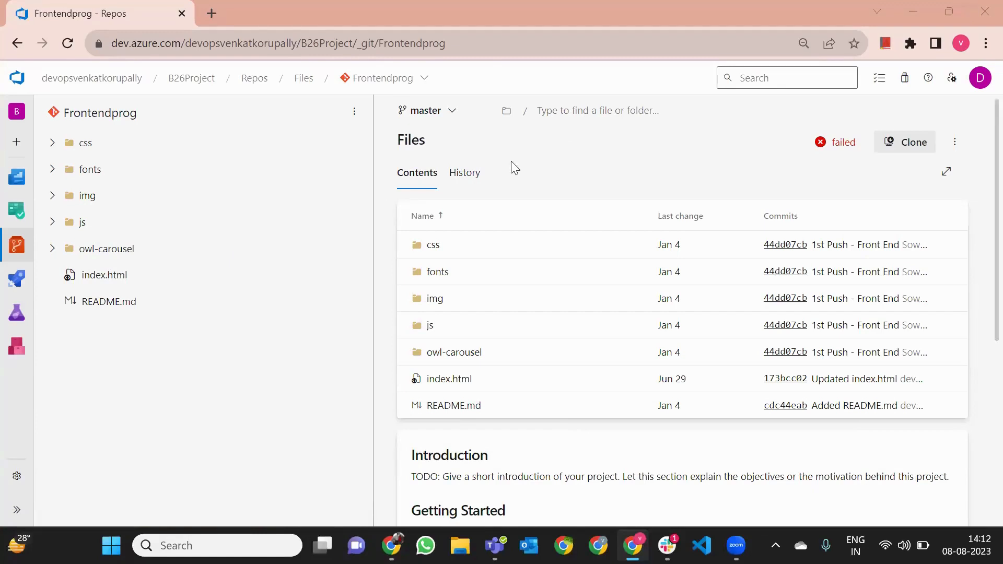
Go back to the organization's projects, scroll down the list, then switch to Slack
left_click(124, 83)
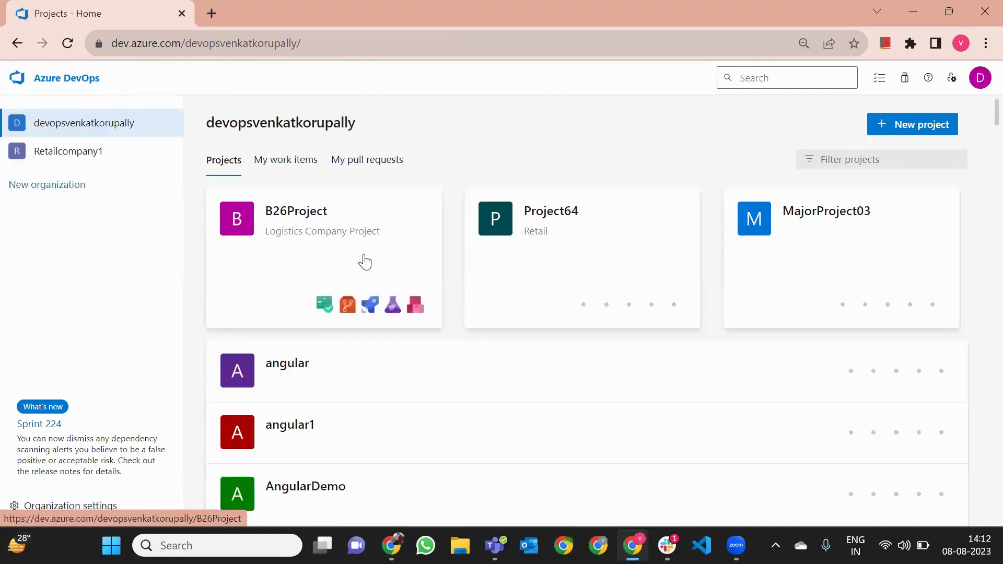
scroll(364, 261, "down", 3)
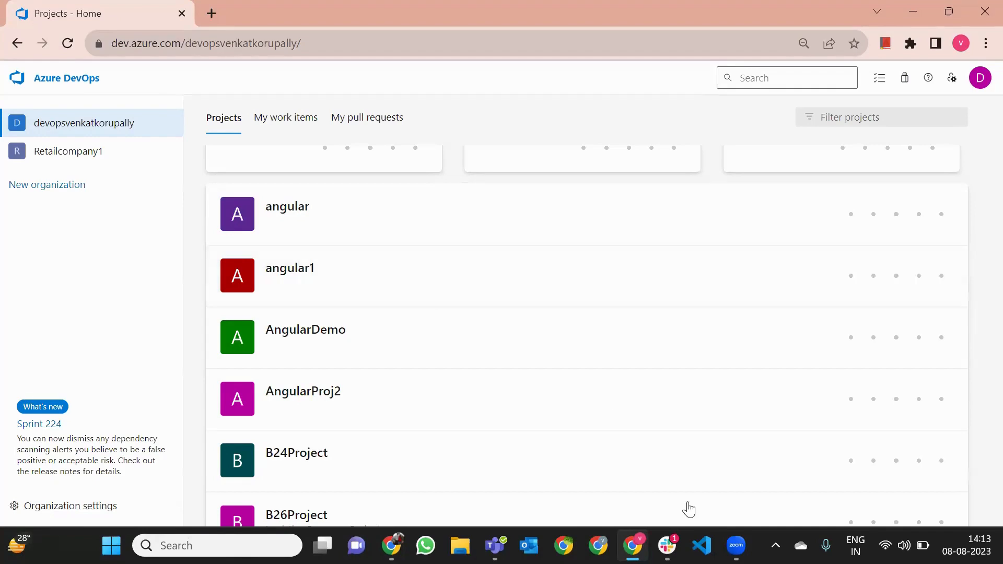
left_click(679, 539)
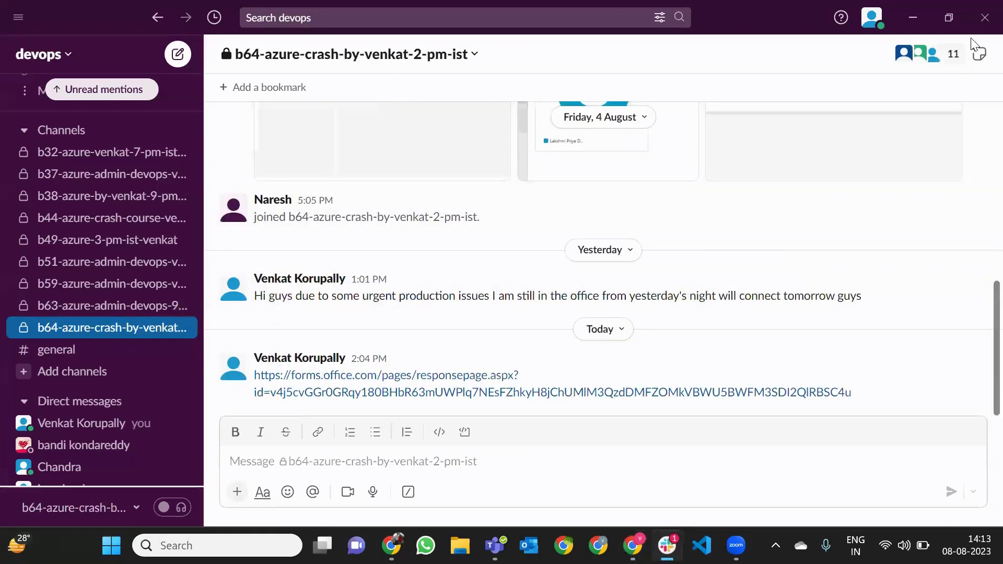
Close Slack to bring the Azure DevOps project list back in front
left_click(982, 19)
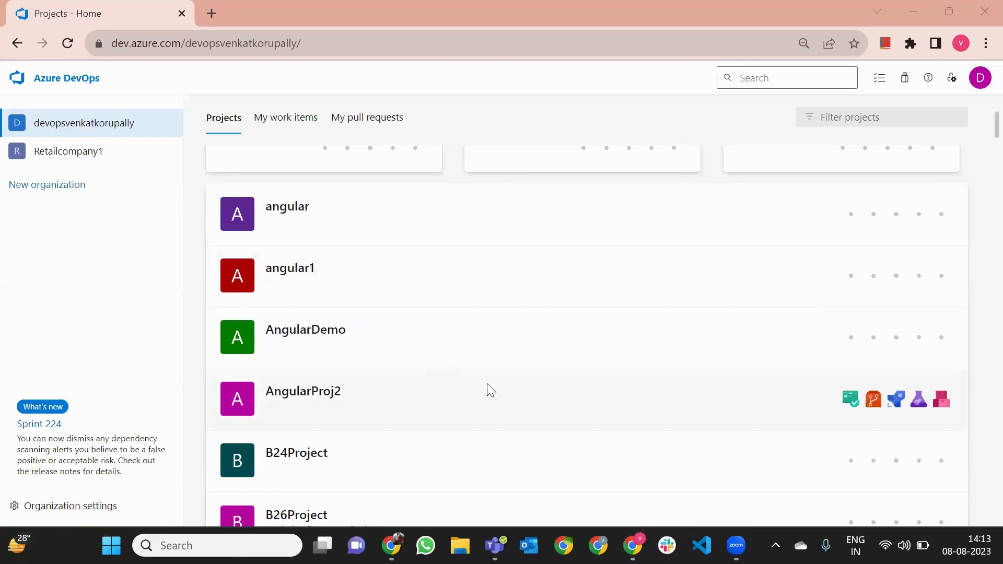
Open B24Project's Repos Files and switch to the ReactFrontEnd repository
scroll(390, 229, "up", 3)
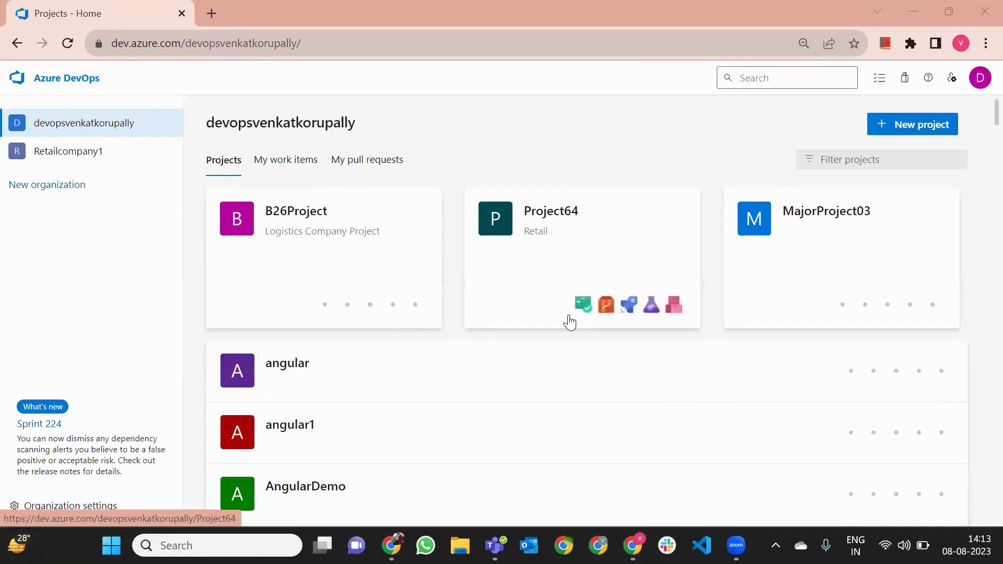
scroll(465, 356, "down", 4)
left_click(409, 383)
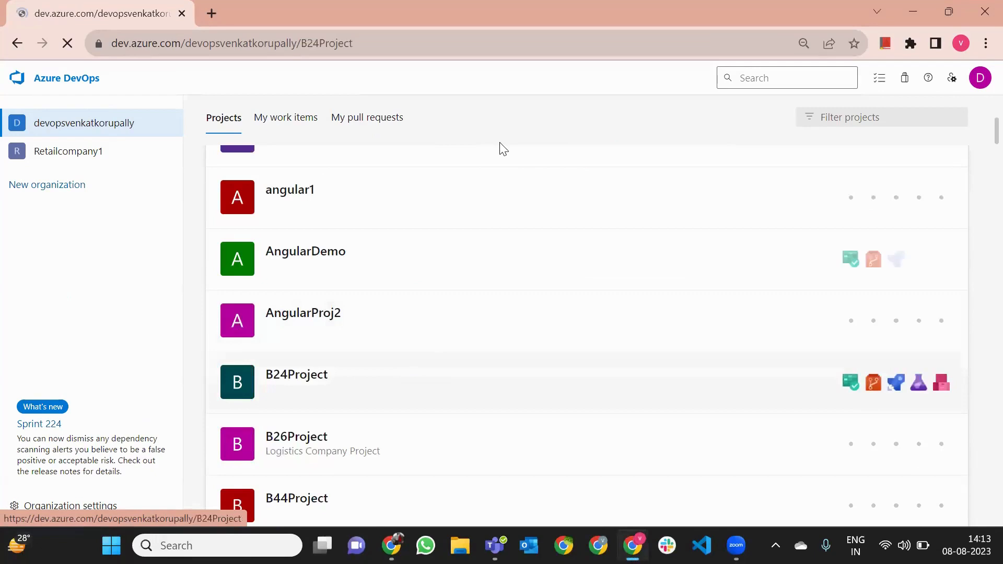
mouse_move(21, 246)
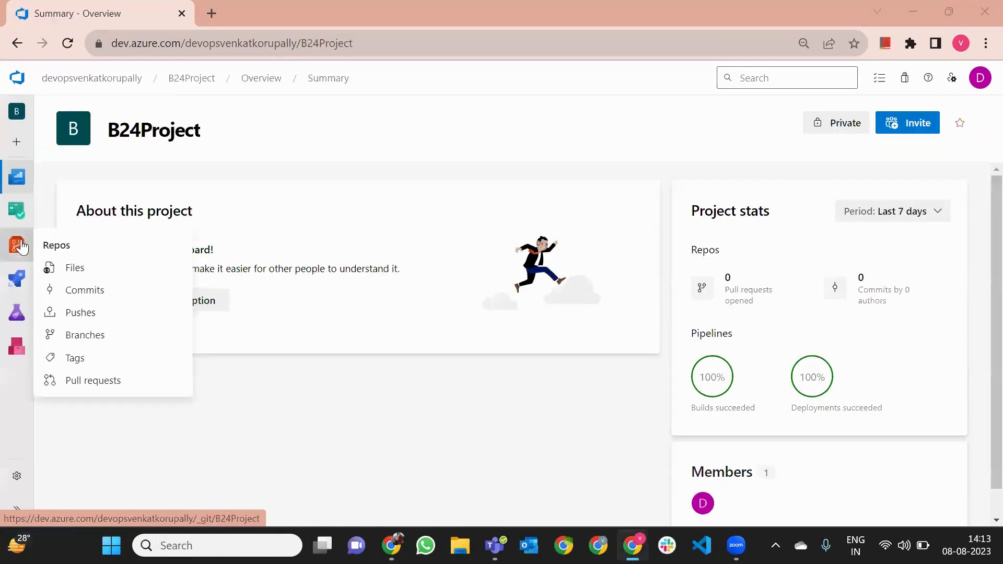
left_click(81, 270)
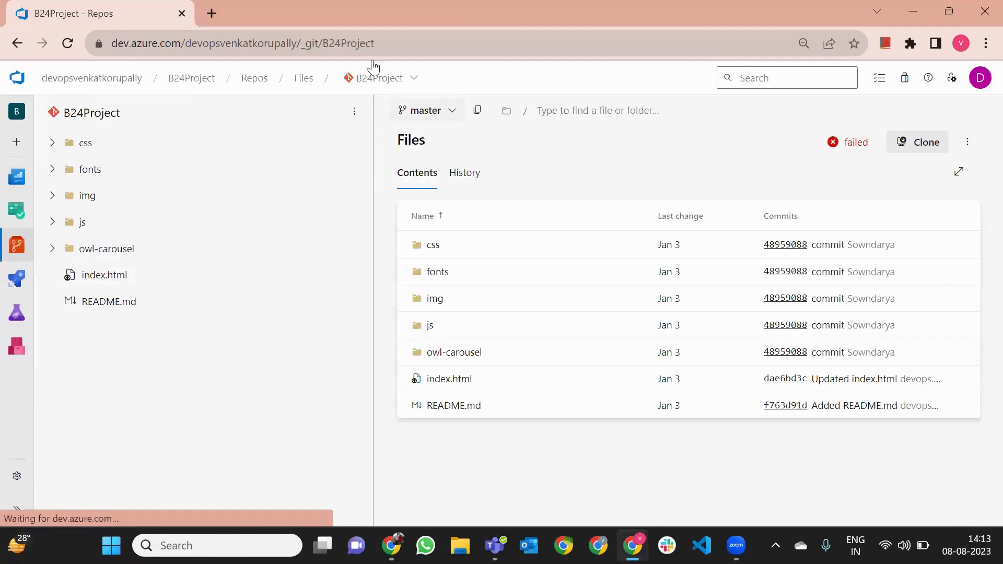
left_click(377, 78)
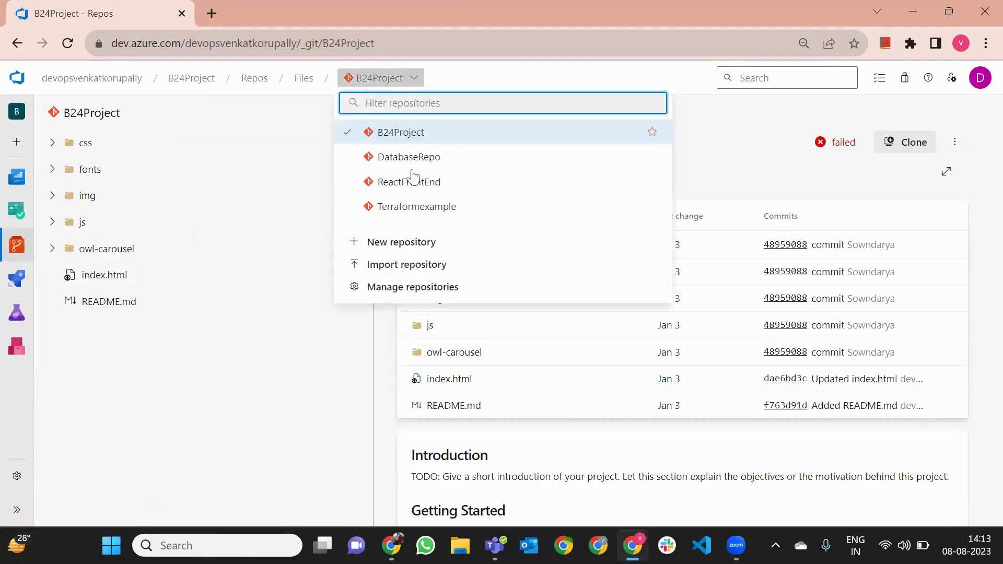
left_click(414, 186)
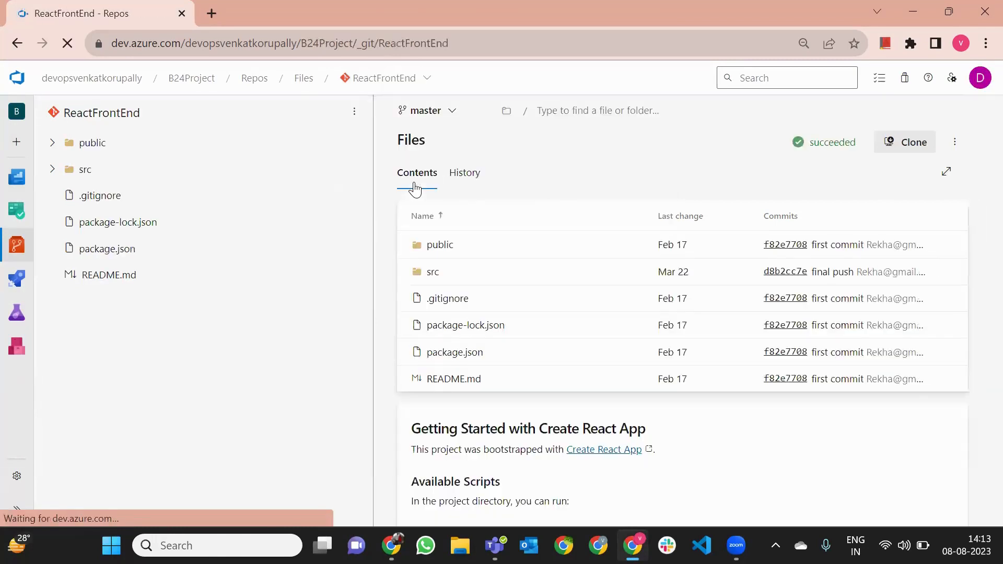
Download the ReactFrontEnd repository files as a zip
mouse_move(17, 313)
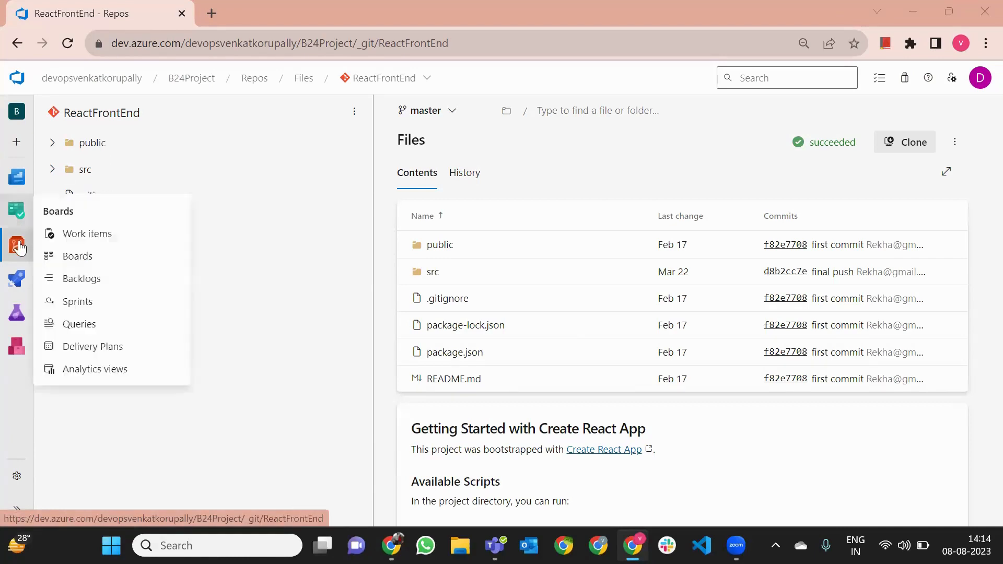
mouse_move(19, 248)
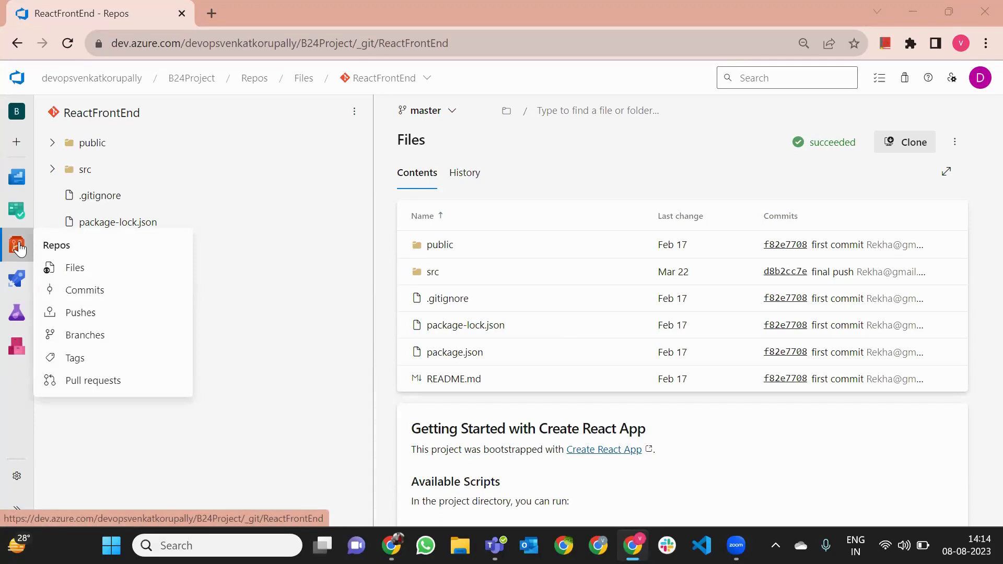
left_click(349, 81)
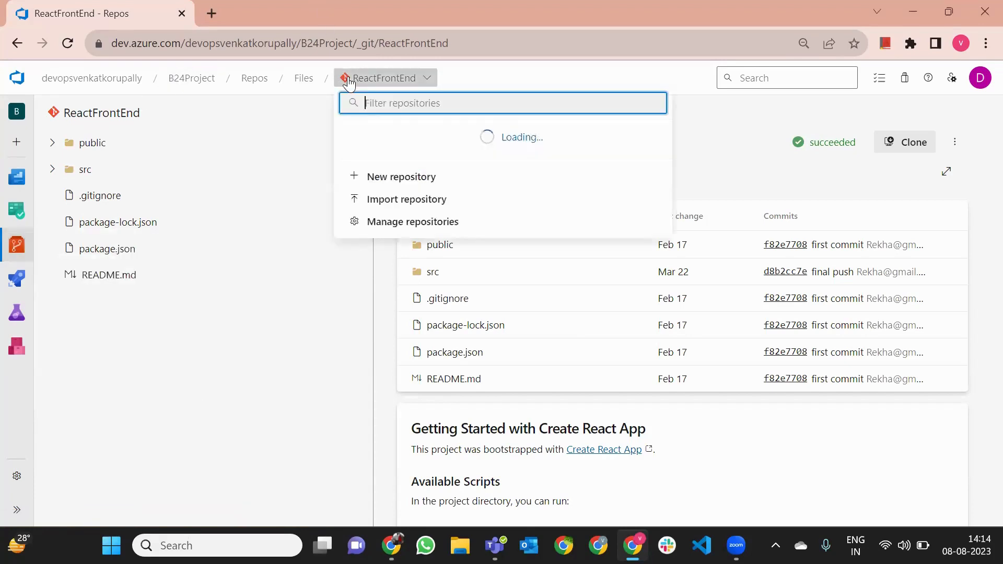
left_click(291, 190)
left_click(354, 113)
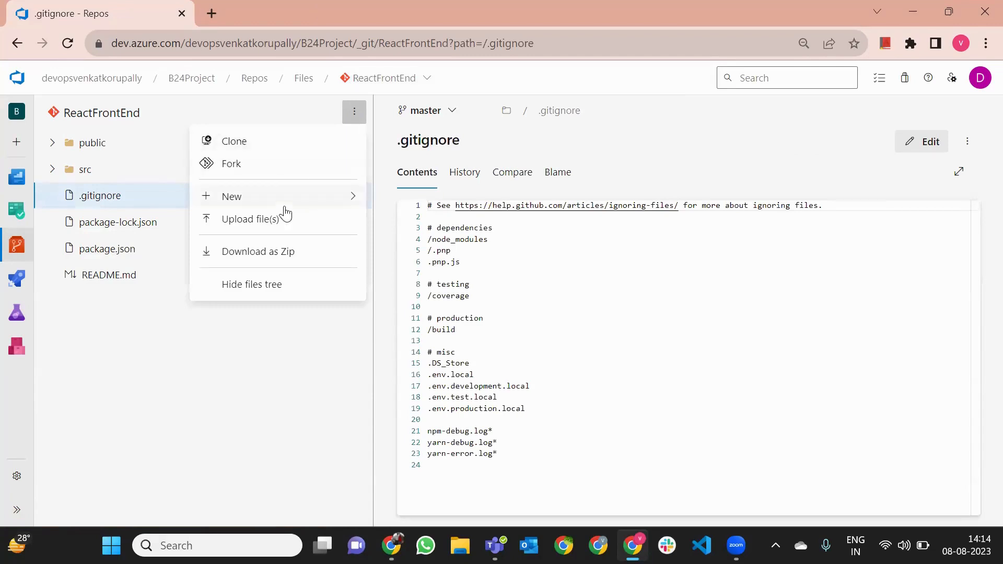
left_click(273, 252)
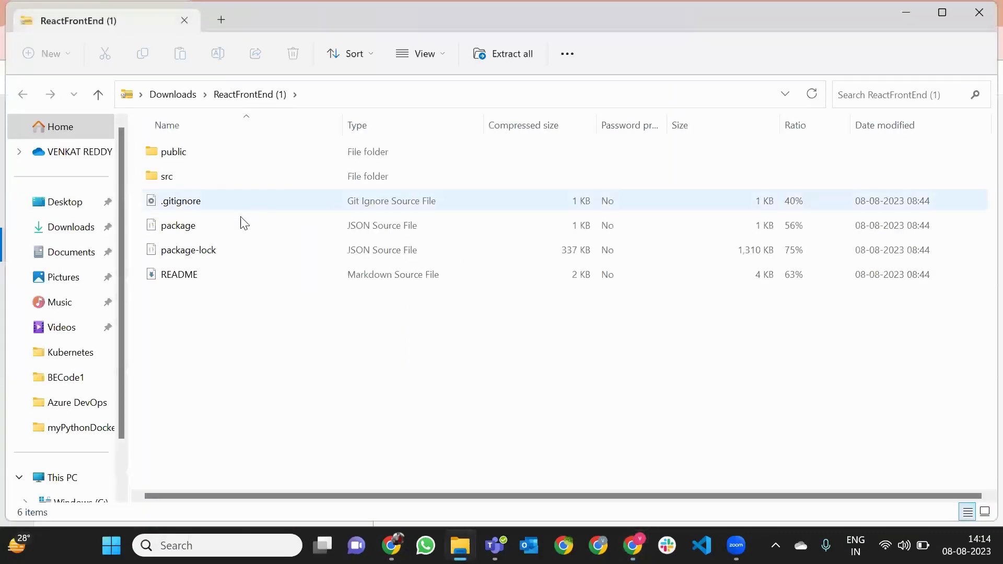
Show the Downloads folder holding ReactFrontEnd (1).zip in Explorer, then switch to Slack
left_click(175, 95)
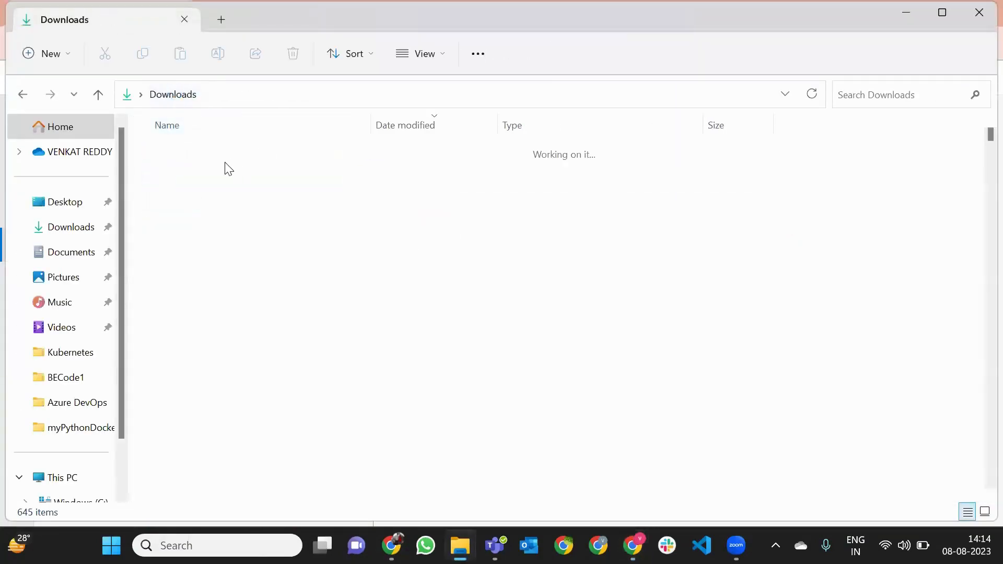
left_click(281, 93)
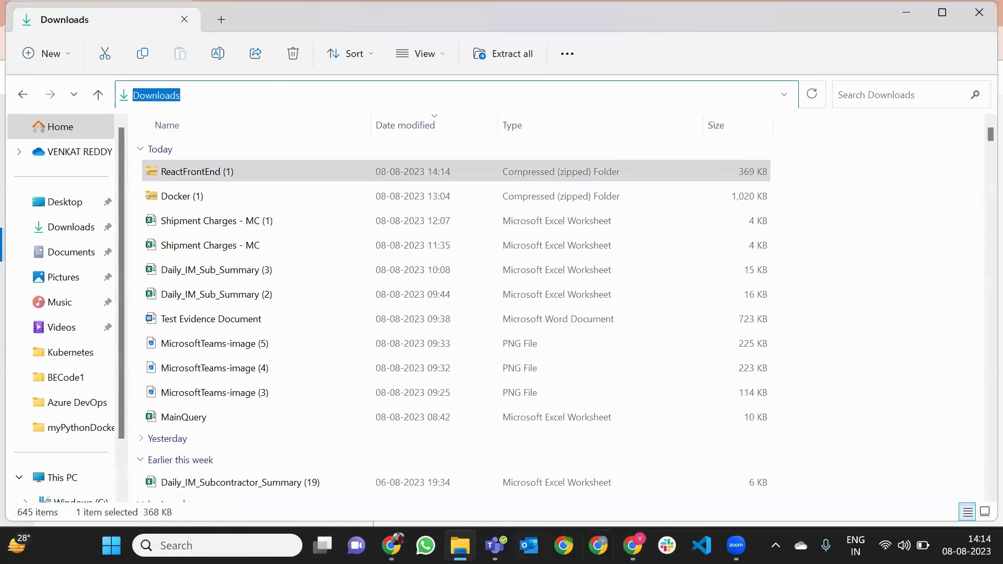
left_click(701, 545)
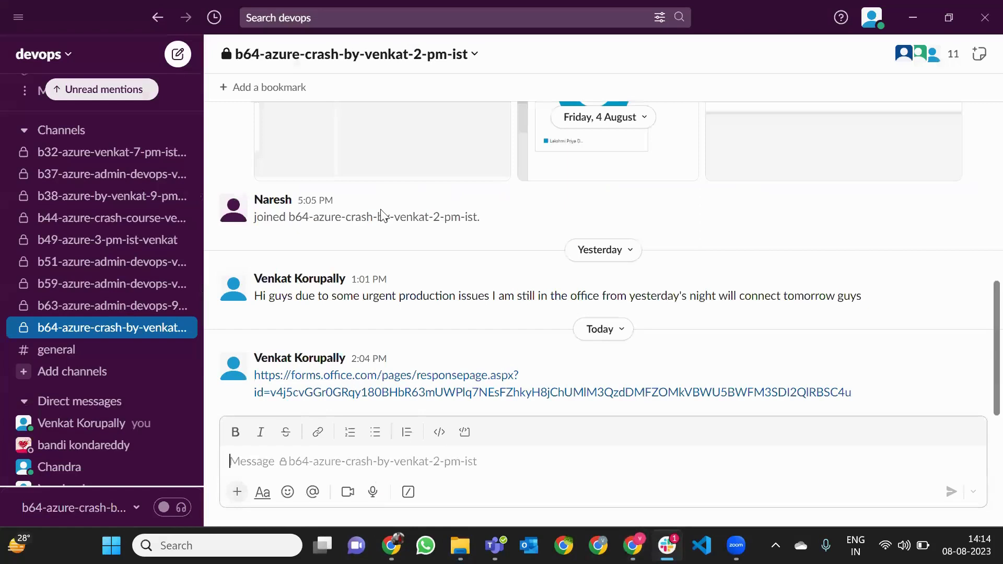
Upload ReactFrontEnd (1).zip from Downloads to the course channel, send it, and close Slack
left_click(237, 492)
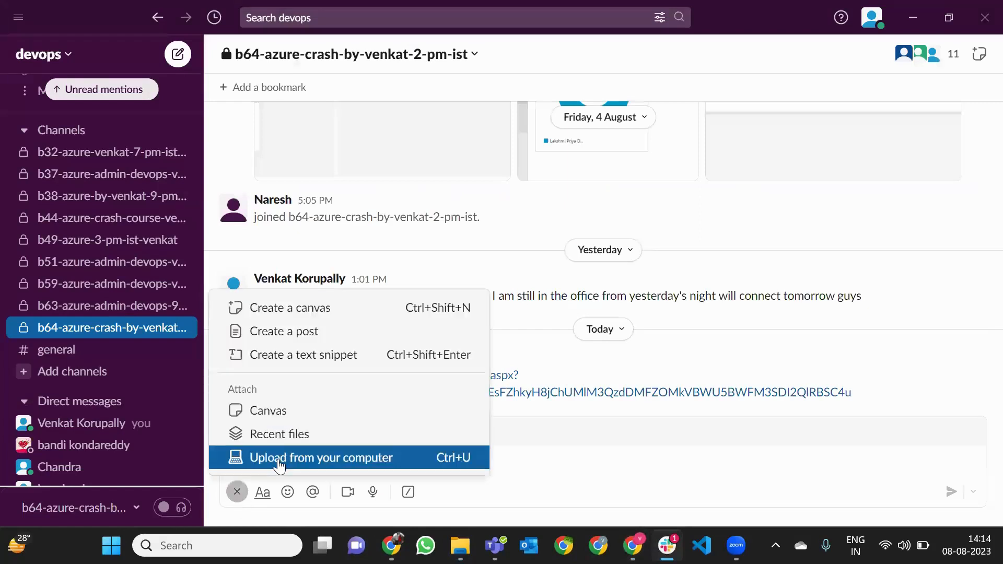
left_click(278, 459)
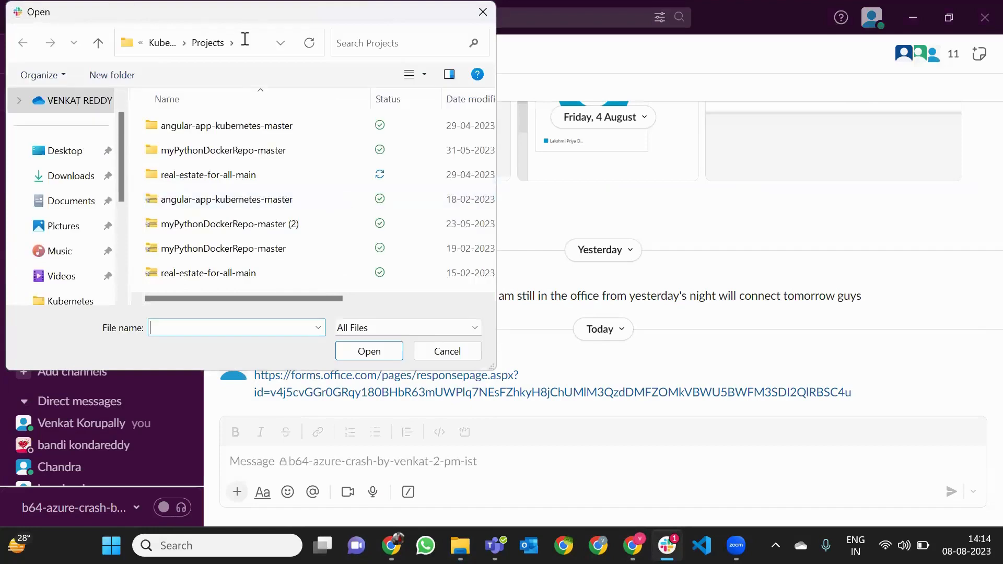
left_click(245, 39)
type("Downloads")
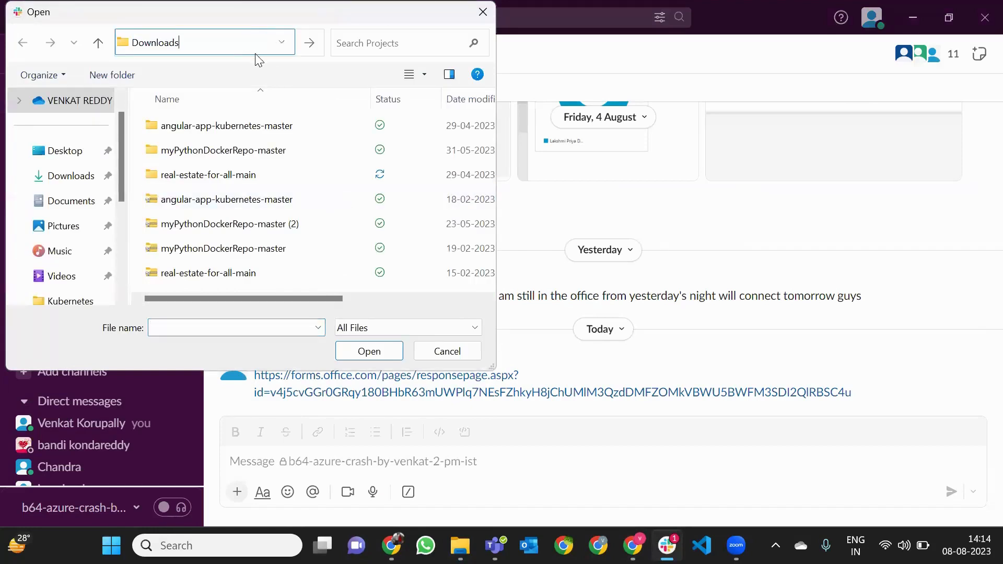
key("Return")
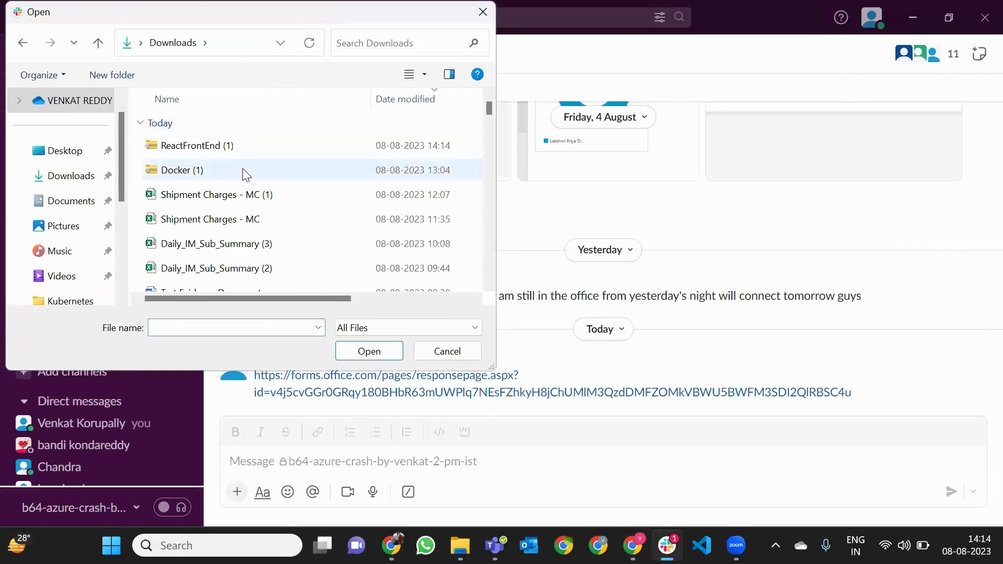
left_click(230, 147)
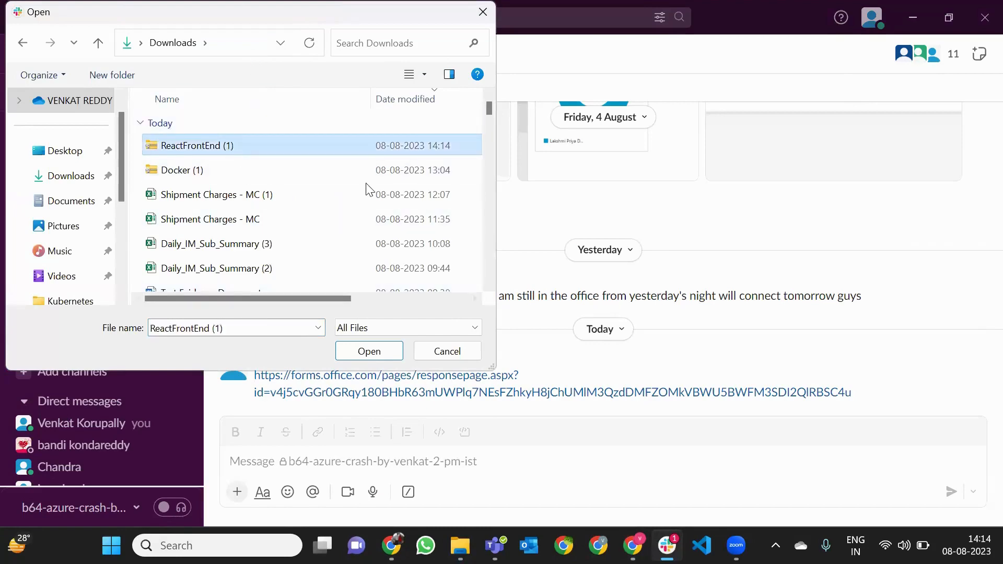
left_click(369, 351)
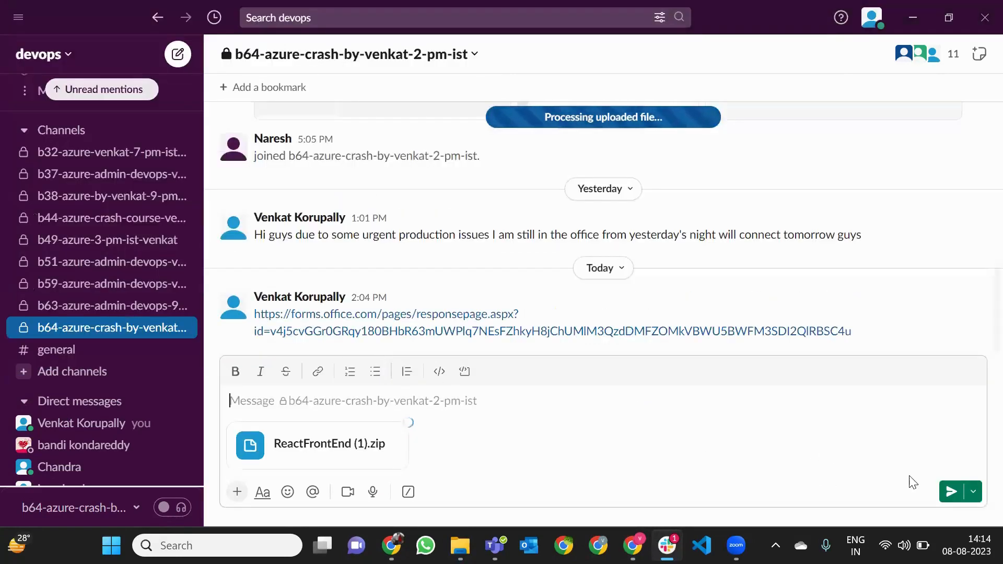
left_click(953, 494)
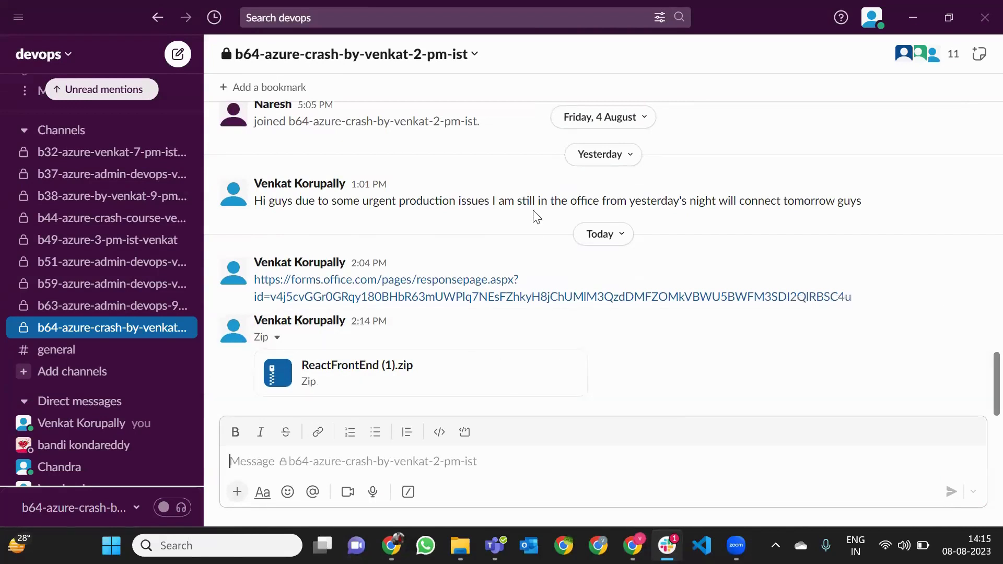
left_click(505, 295)
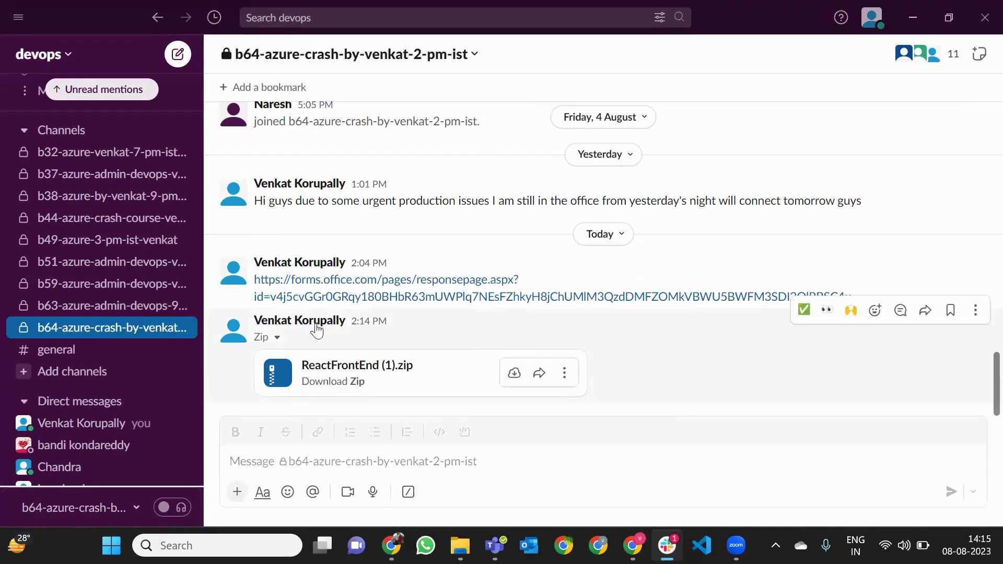
left_click(979, 16)
left_click(979, 17)
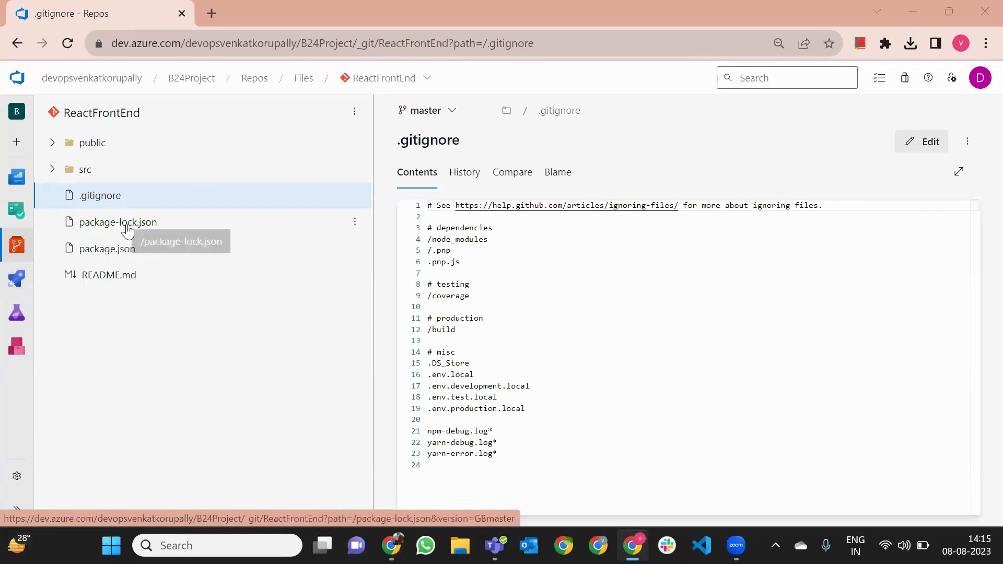
Open B24Project's Pipelines list and start creating a new pipeline
mouse_move(17, 278)
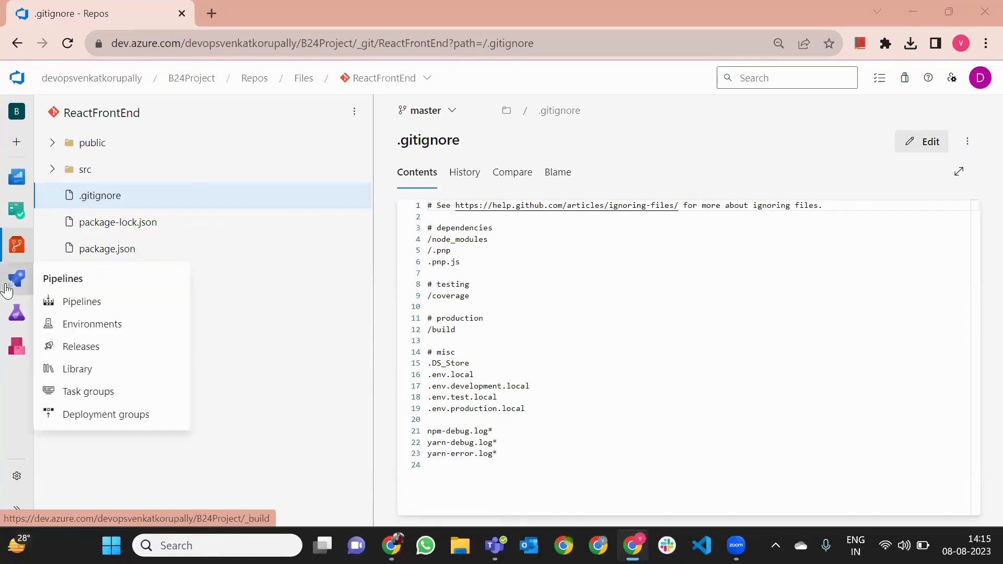
left_click(107, 305)
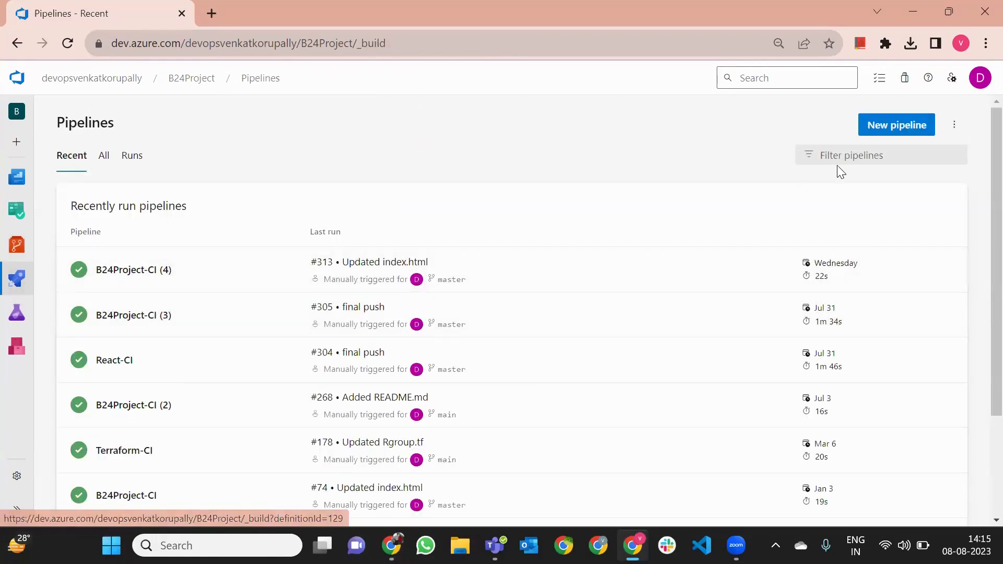
left_click(877, 130)
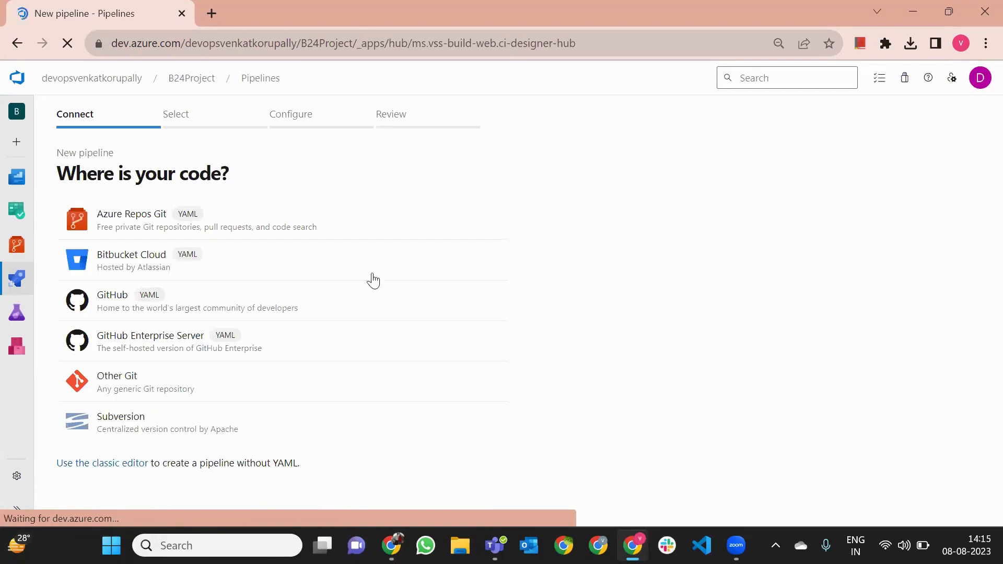
Use the classic editor with master as the default branch and start from an Empty job
left_click(101, 463)
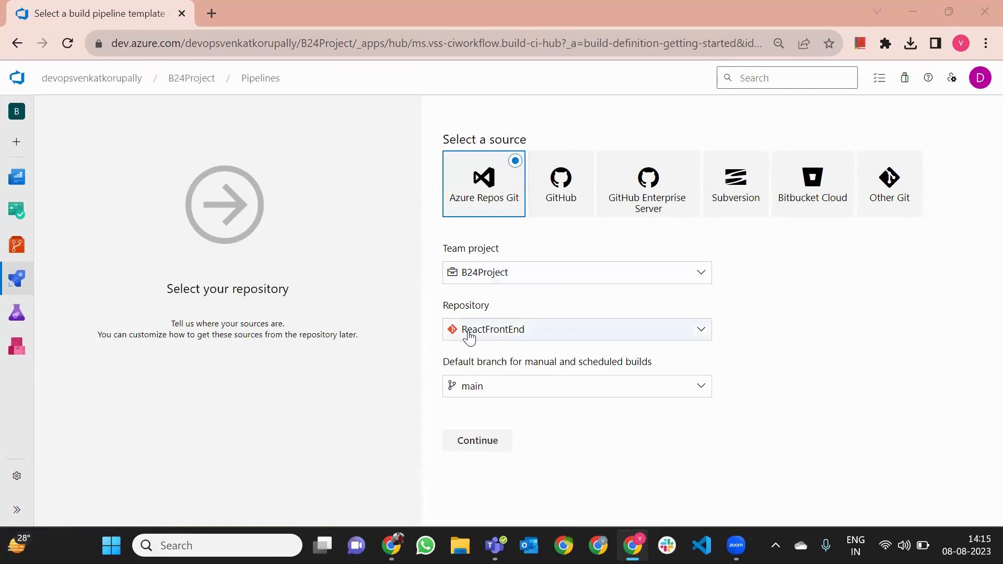
left_click(497, 387)
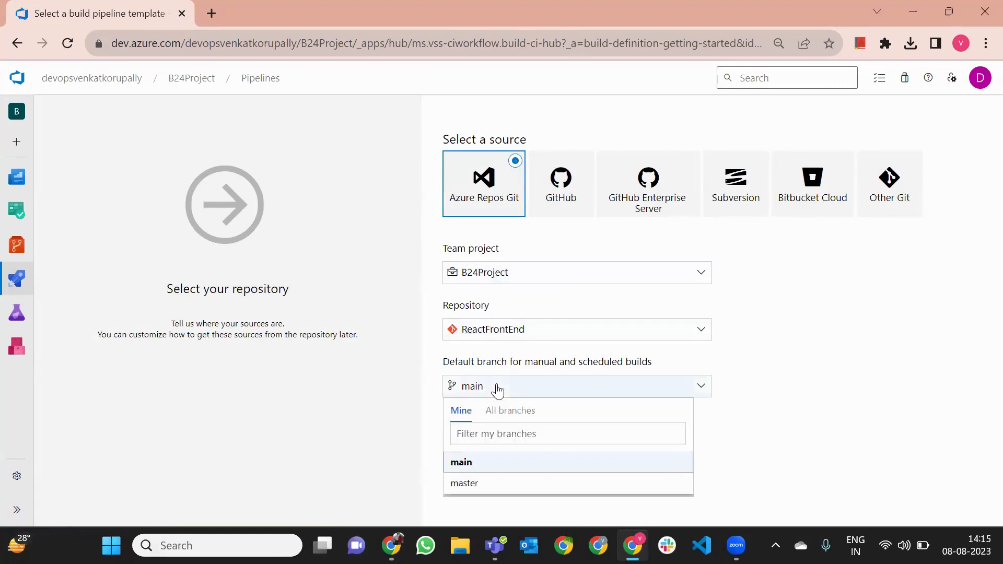
left_click(470, 485)
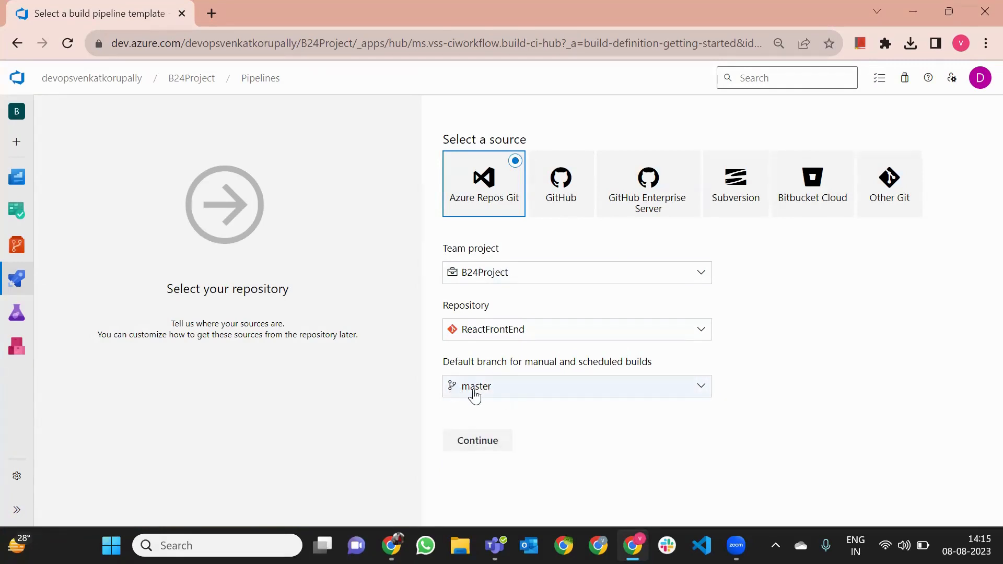
left_click(477, 440)
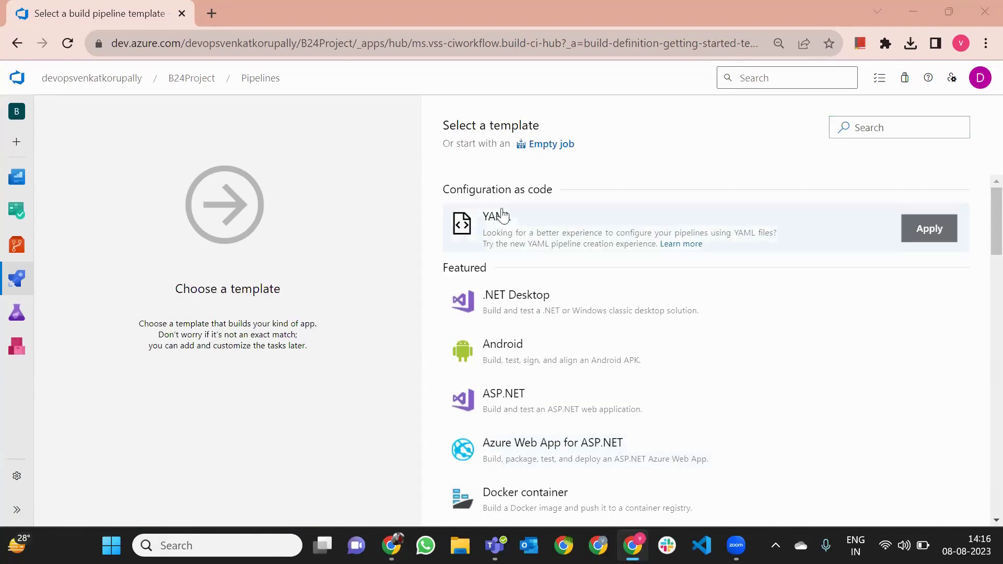
left_click(546, 147)
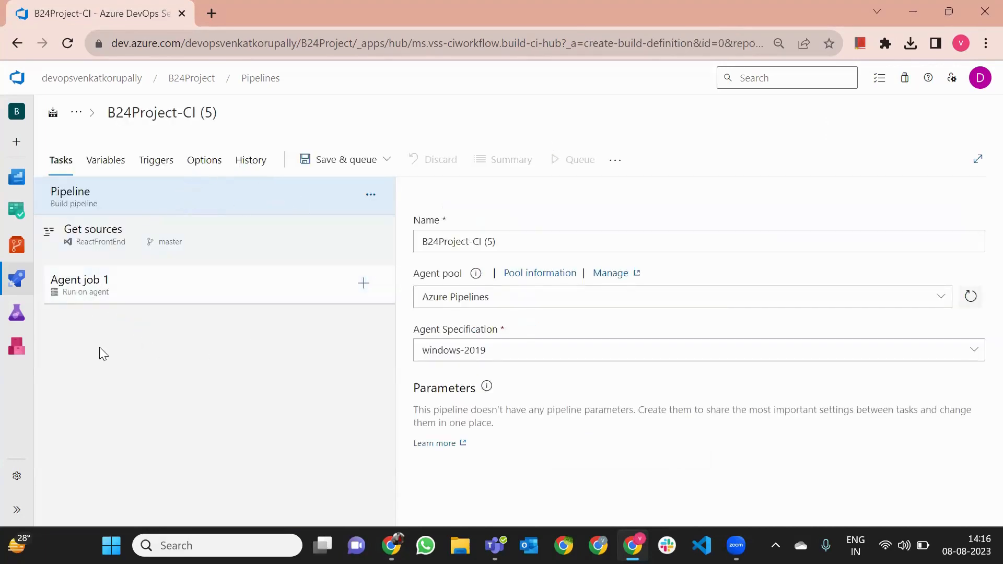
Rename the pipeline to 'ReactProj1-CI' and bring up the task catalogue for Agent job 1
left_click(150, 117)
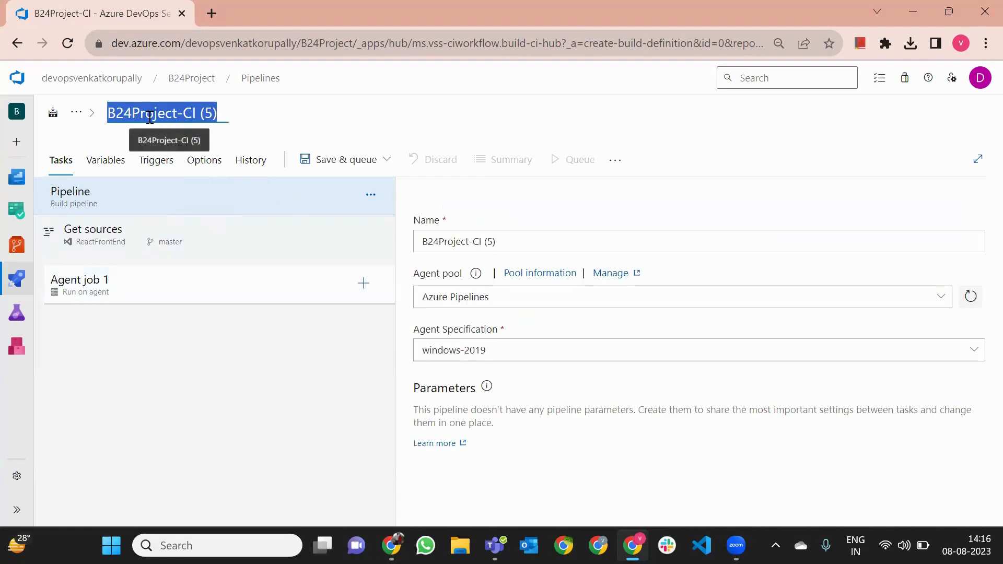
type("React")
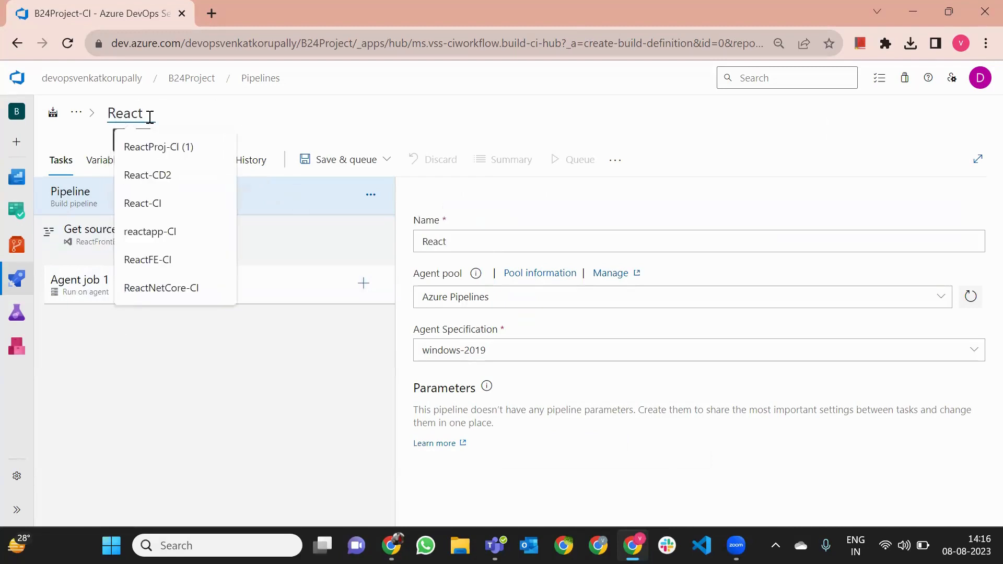
type("Proj1")
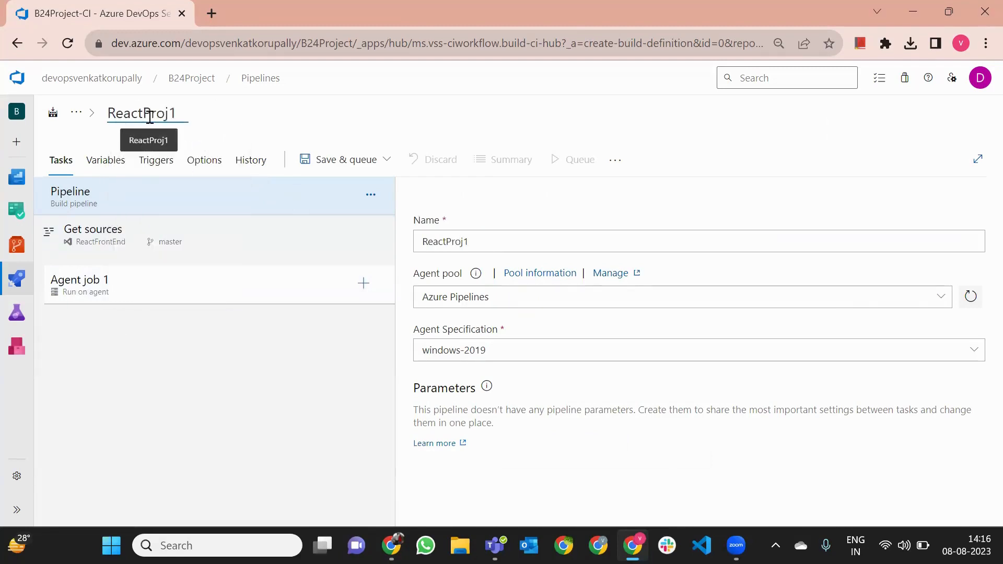
type("-CI")
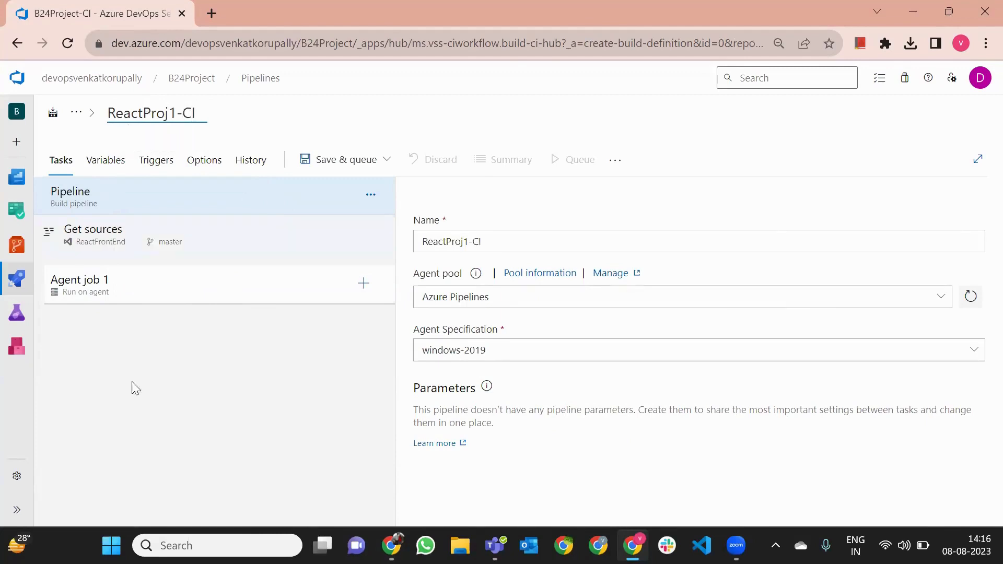
left_click(278, 336)
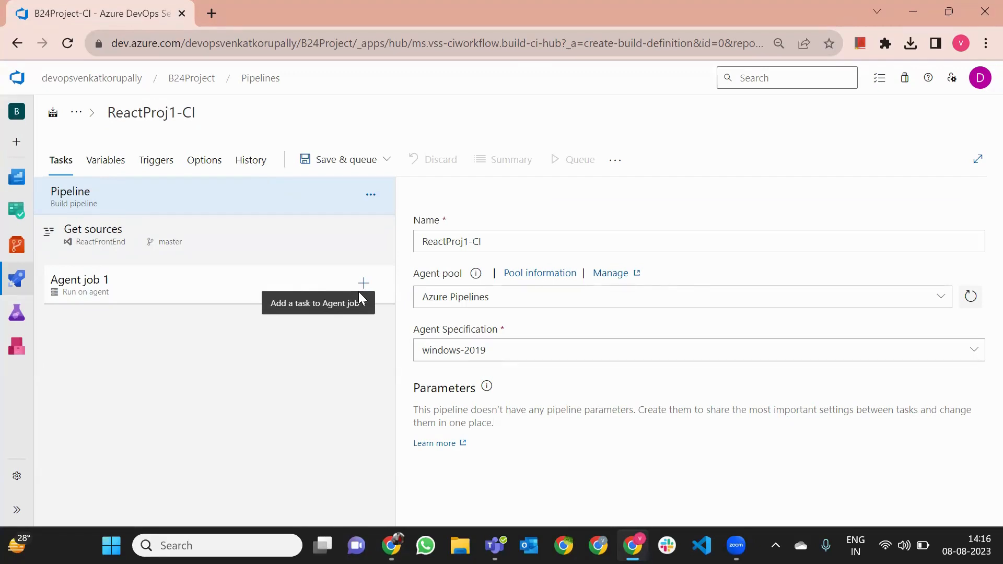
left_click(463, 78)
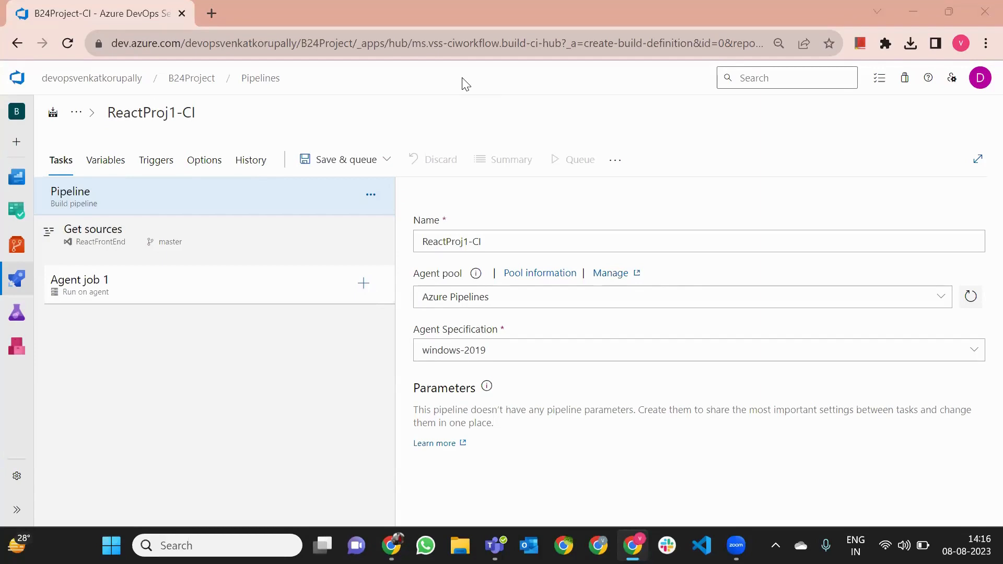
left_click(363, 283)
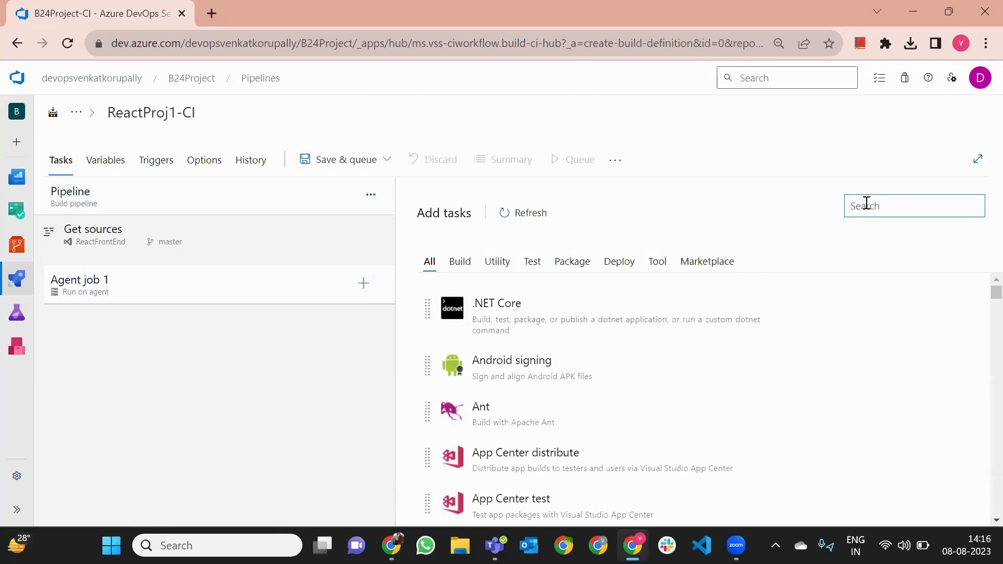
Add two npm tasks and a 'Publish build artifacts' task to Agent job 1
type("npm")
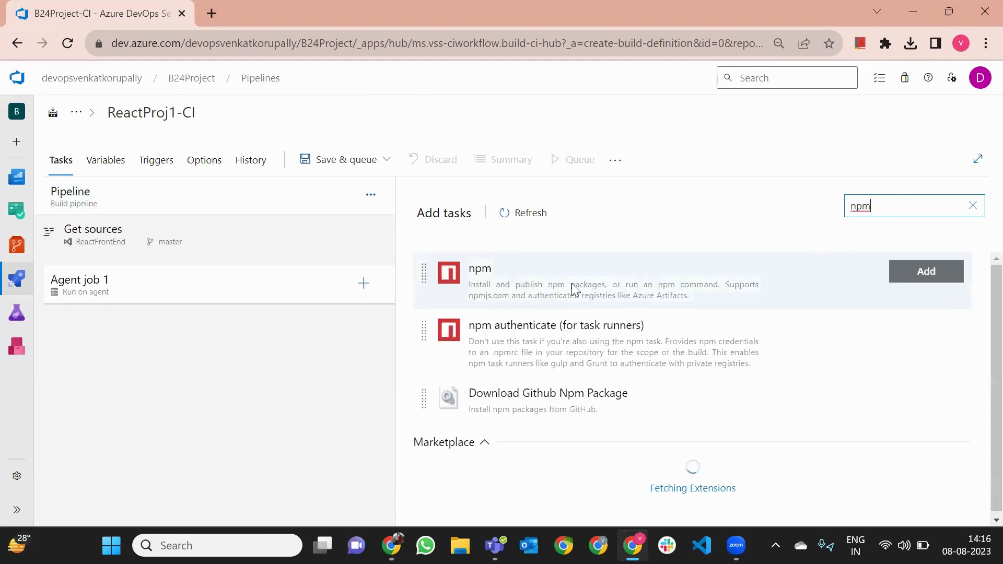
left_click(914, 277)
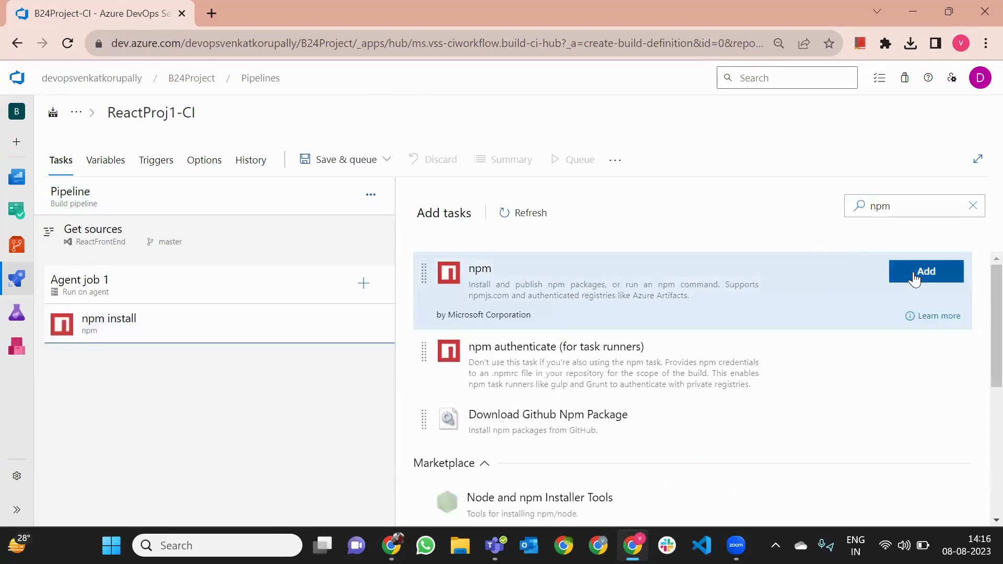
left_click(914, 277)
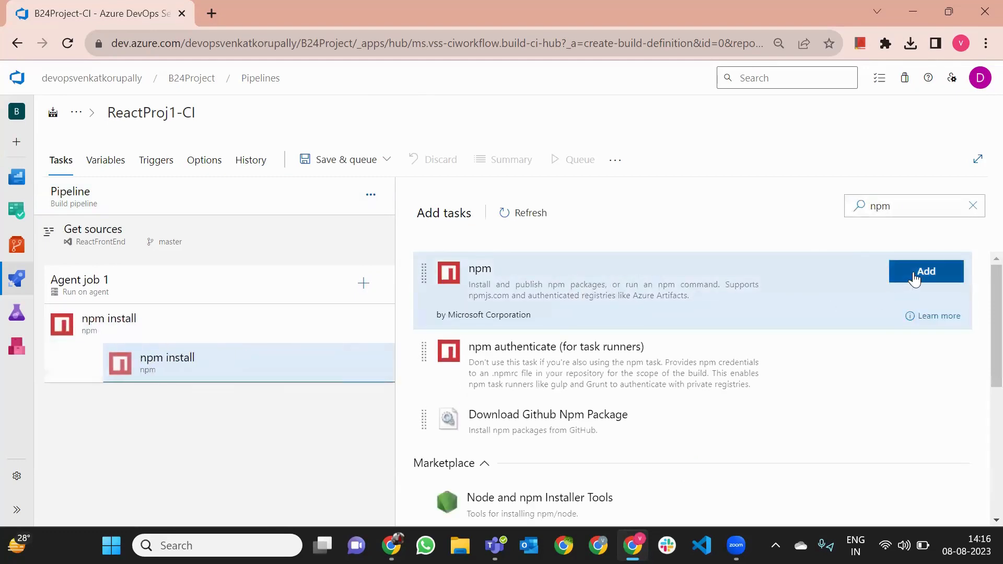
left_click(971, 206)
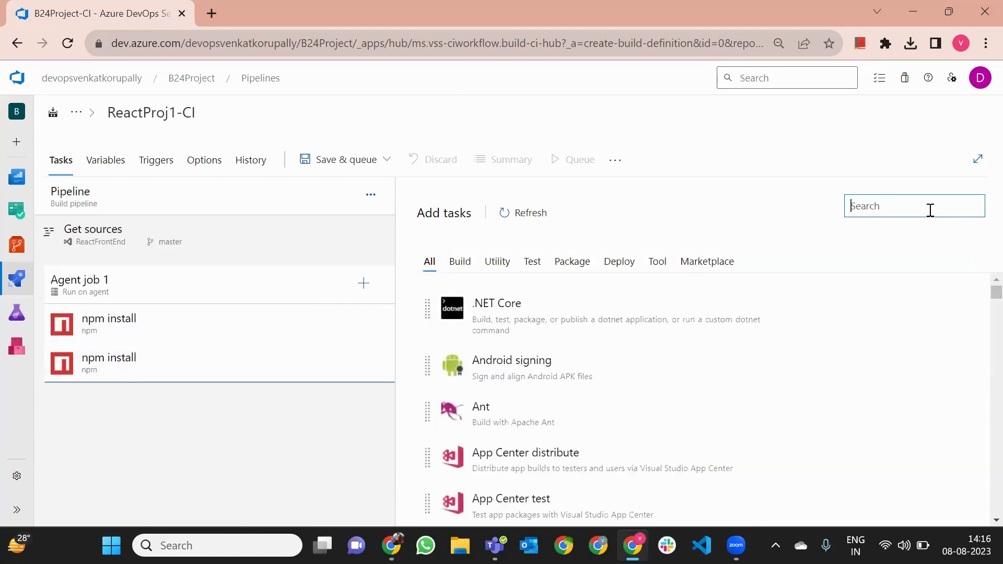
type("publish build artifact")
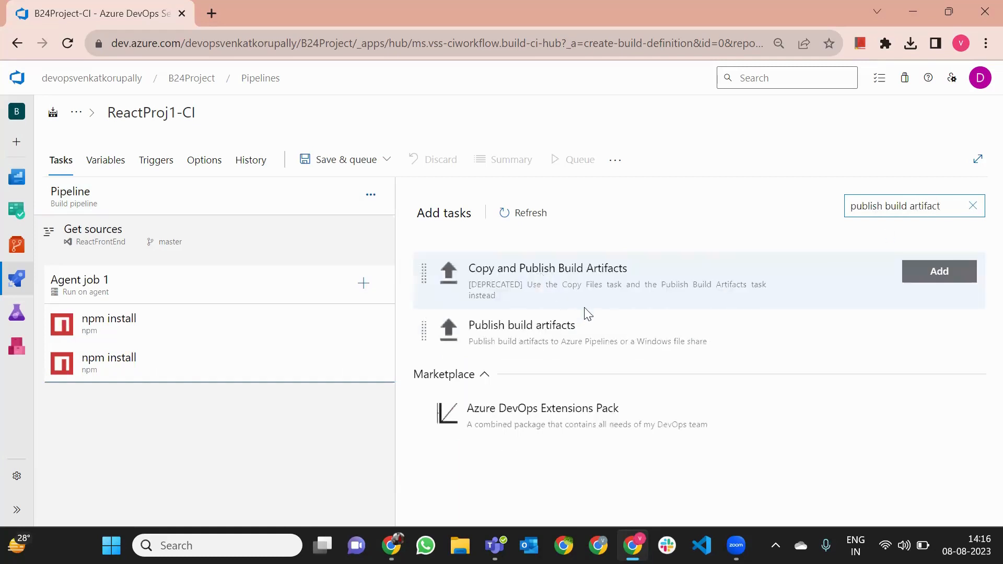
left_click(939, 328)
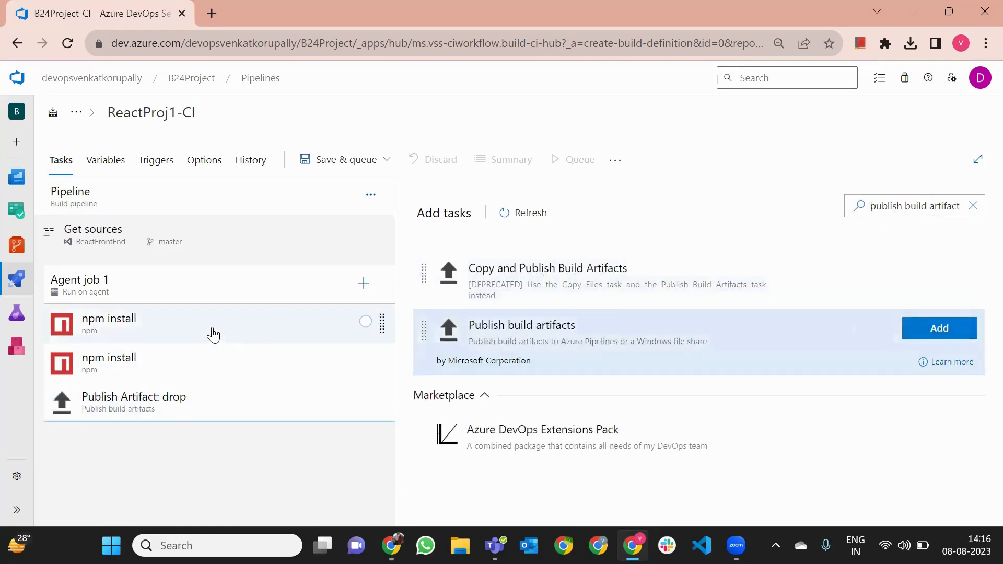
left_click(209, 333)
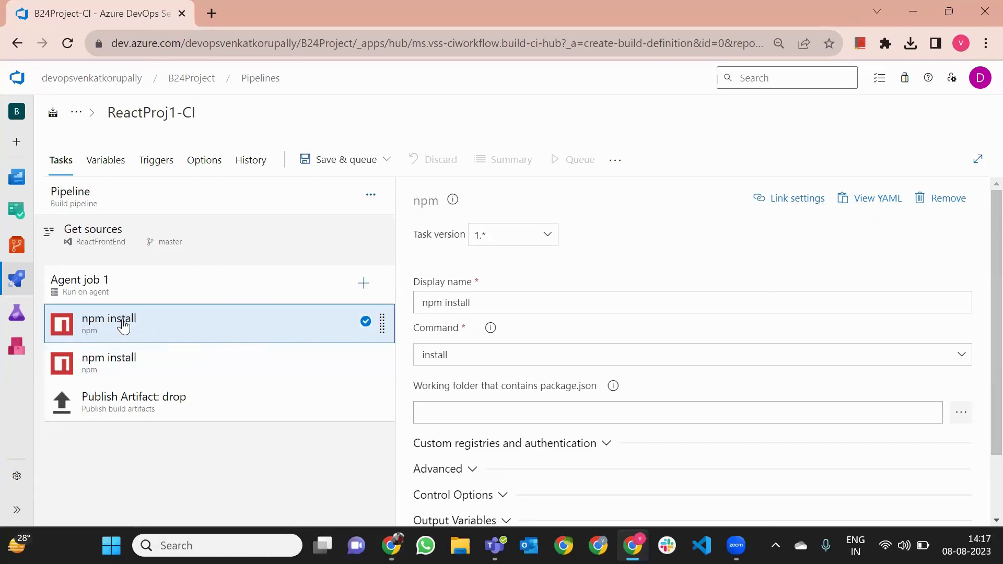
Rename the second npm task to 'npm build' with custom command arguments 'run build'
left_click(155, 361)
left_click(457, 305)
double_click(445, 303)
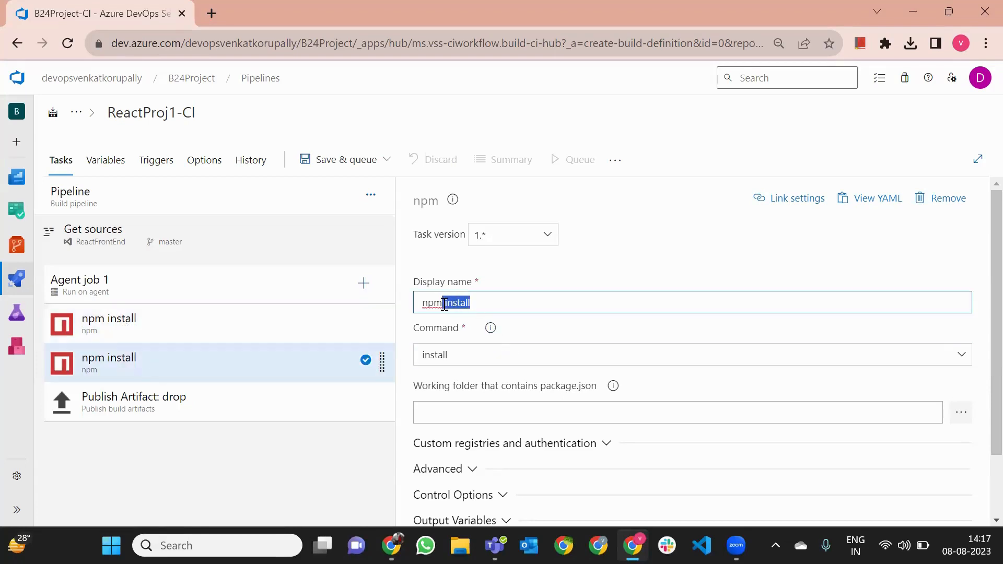
type("build")
left_click(449, 362)
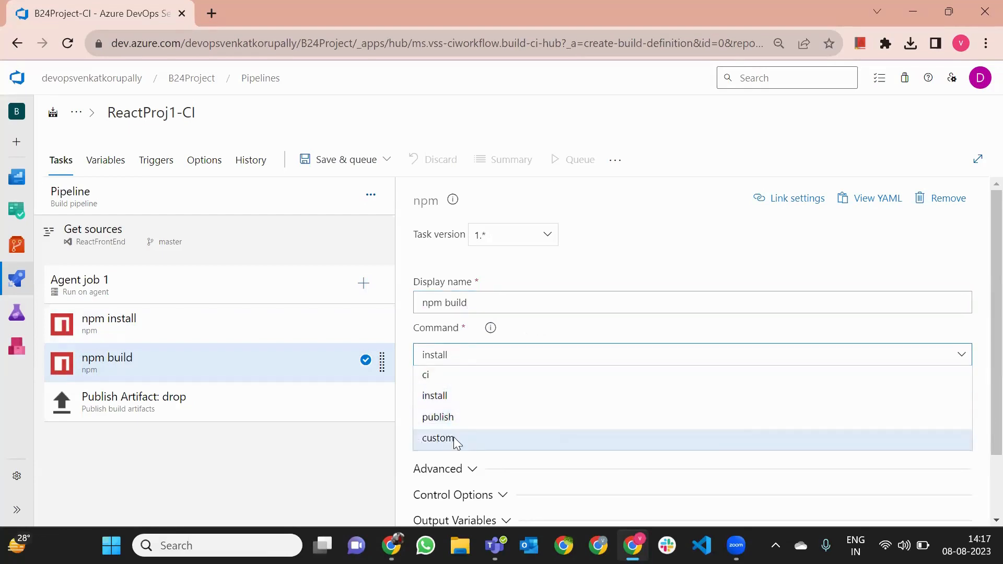
left_click(453, 438)
scroll(510, 415, "down", 2)
left_click(470, 389)
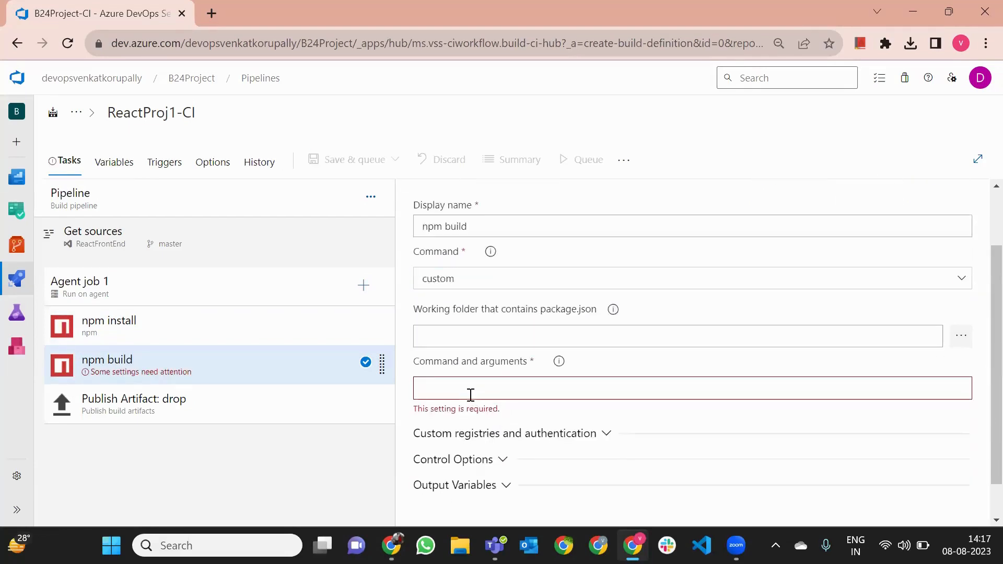
type("run build")
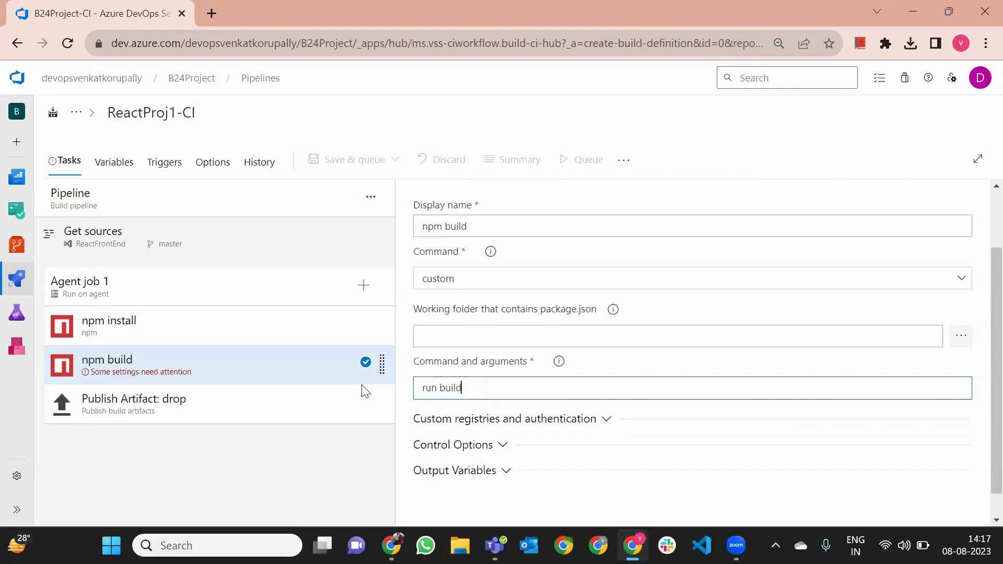
left_click(152, 329)
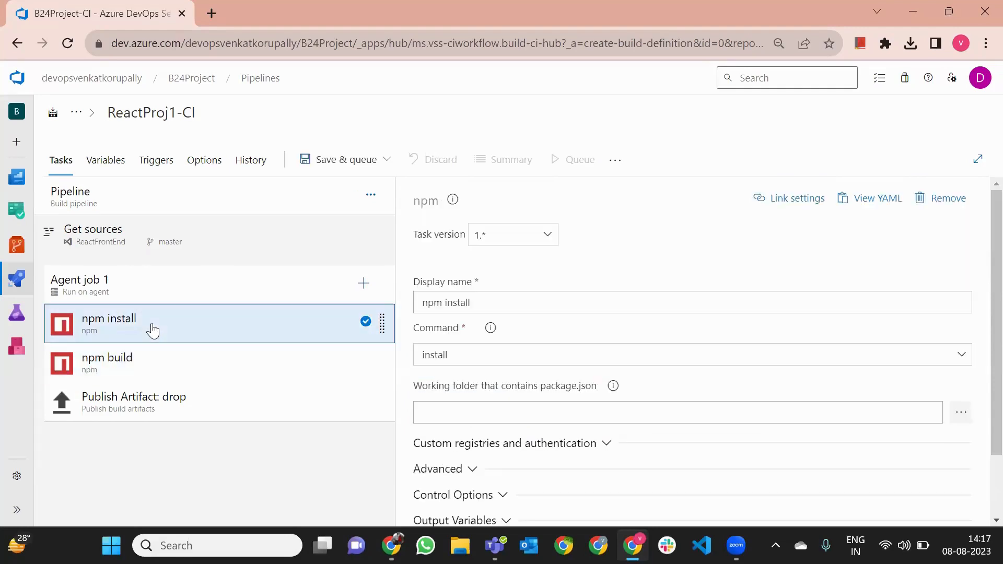